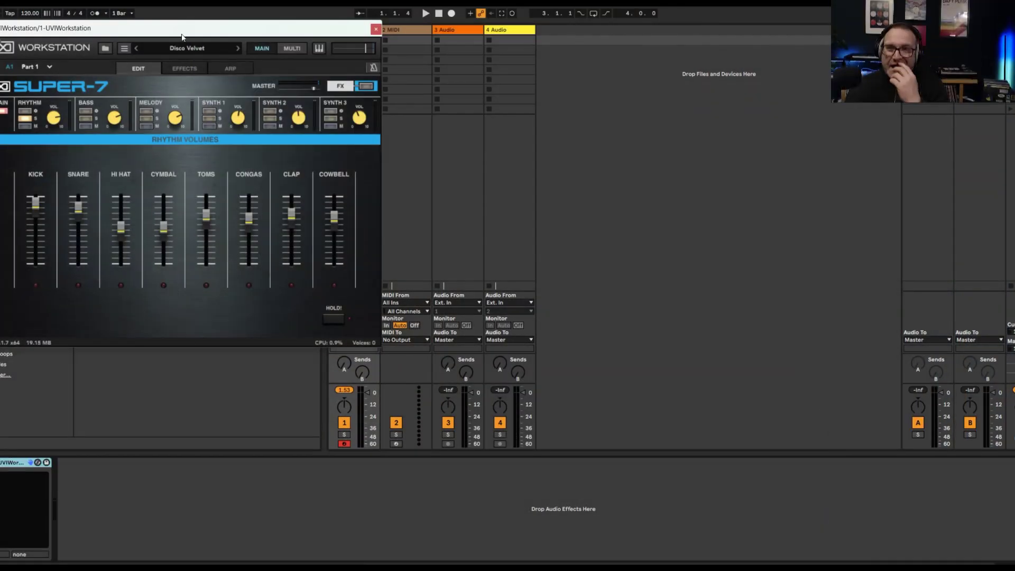
Move the UVI Workstation plugin window aside to uncover the browser.
{"action": "left_click_drag", "start_coordinate": [182, 36], "coordinate": [336, 63]}
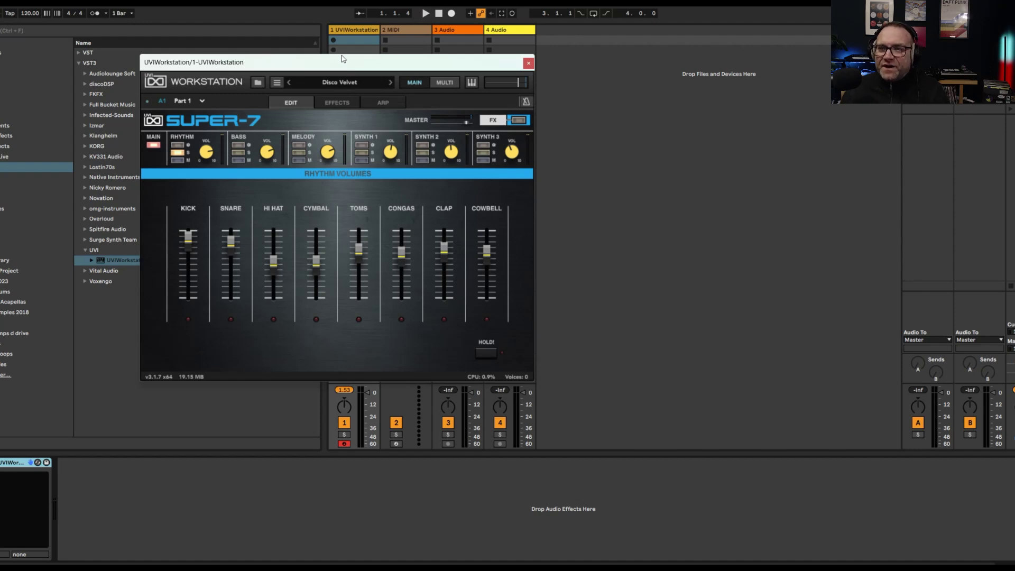
Browse Super-7's Electronic Pop, Synthwave and Future Funk presets, ending back on Modern Disco.
{"action": "left_click", "coordinate": [276, 82]}
{"action": "left_click", "coordinate": [258, 82]}
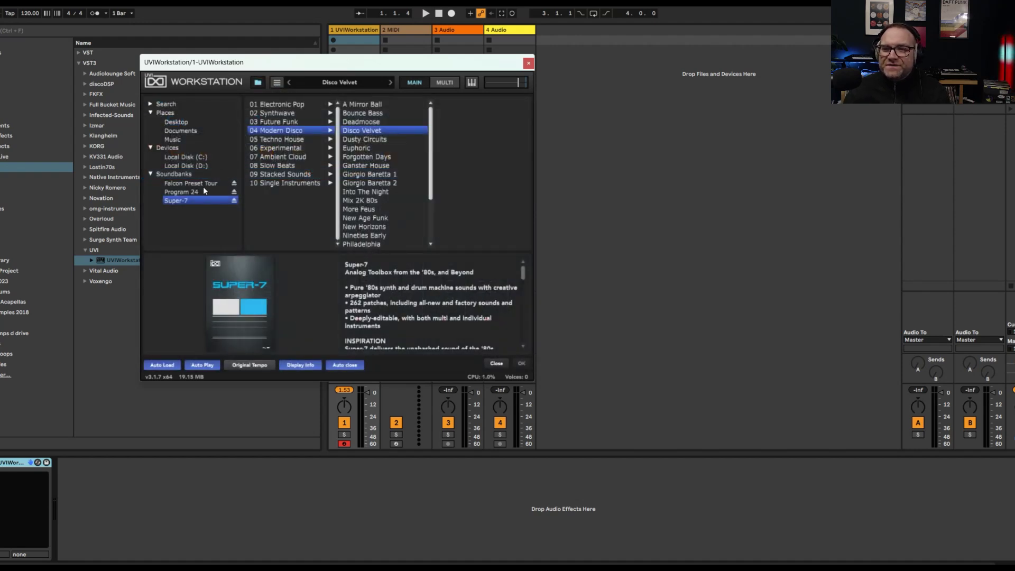
{"action": "left_click", "coordinate": [287, 105]}
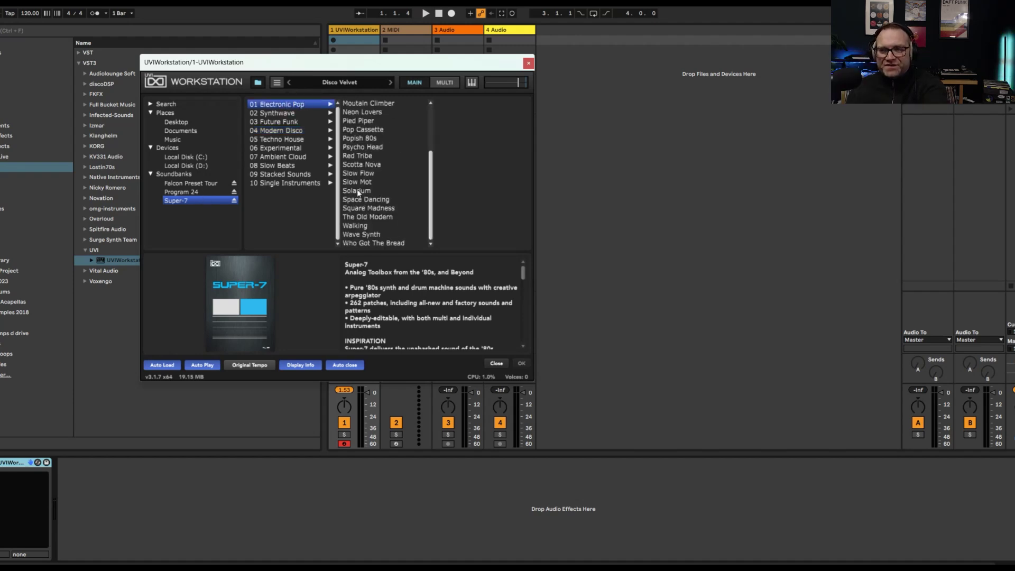
{"action": "left_click", "coordinate": [286, 113]}
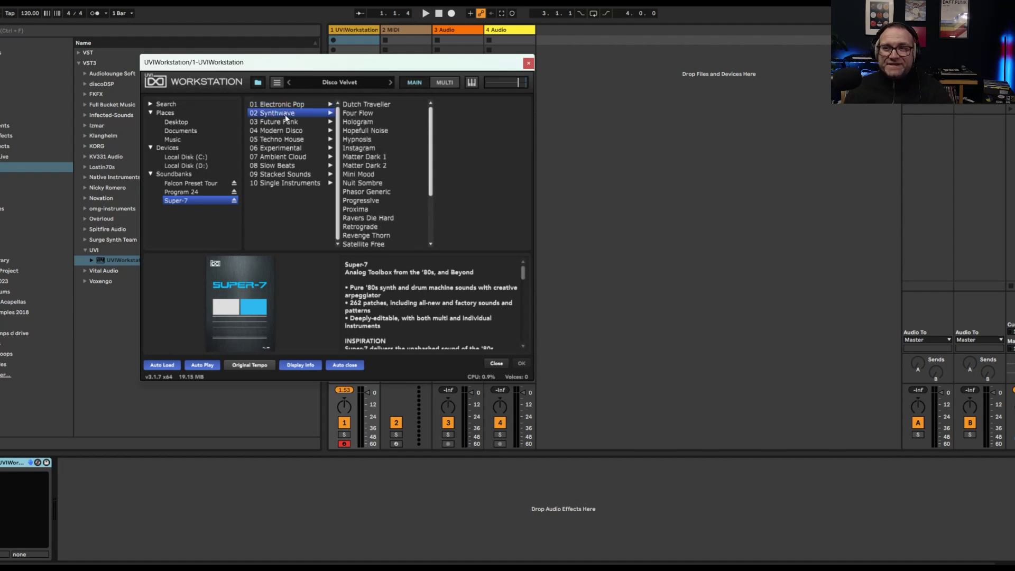
{"action": "left_click", "coordinate": [288, 122]}
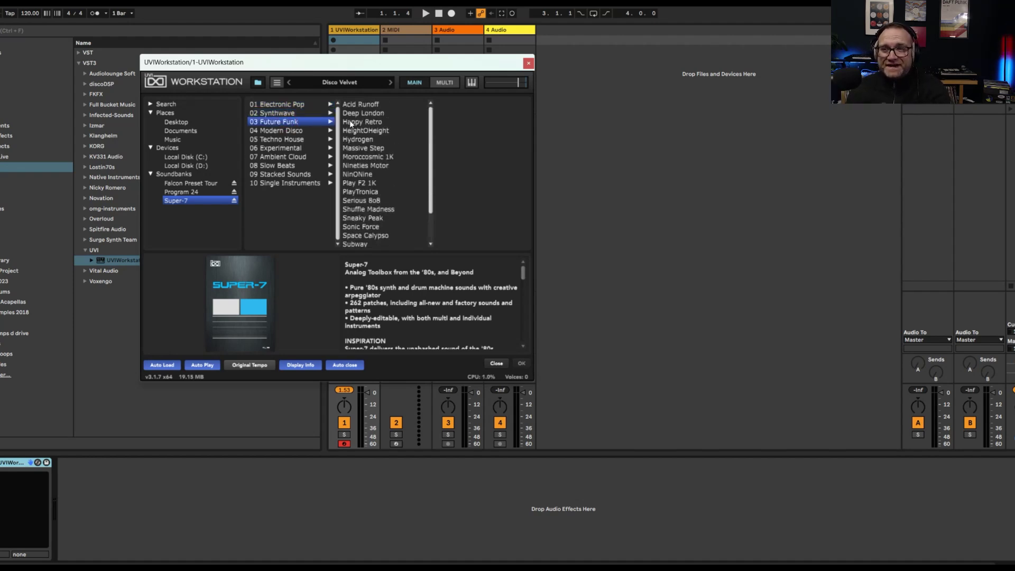
{"action": "left_click", "coordinate": [295, 132]}
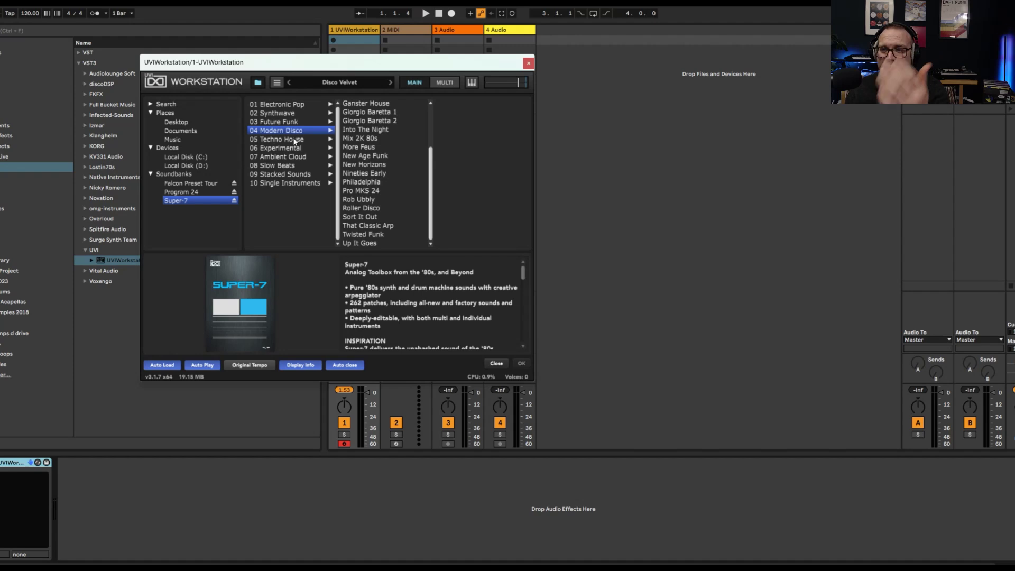
{"action": "scroll", "coordinate": [352, 149], "scroll_direction": "up", "scroll_amount": 3}
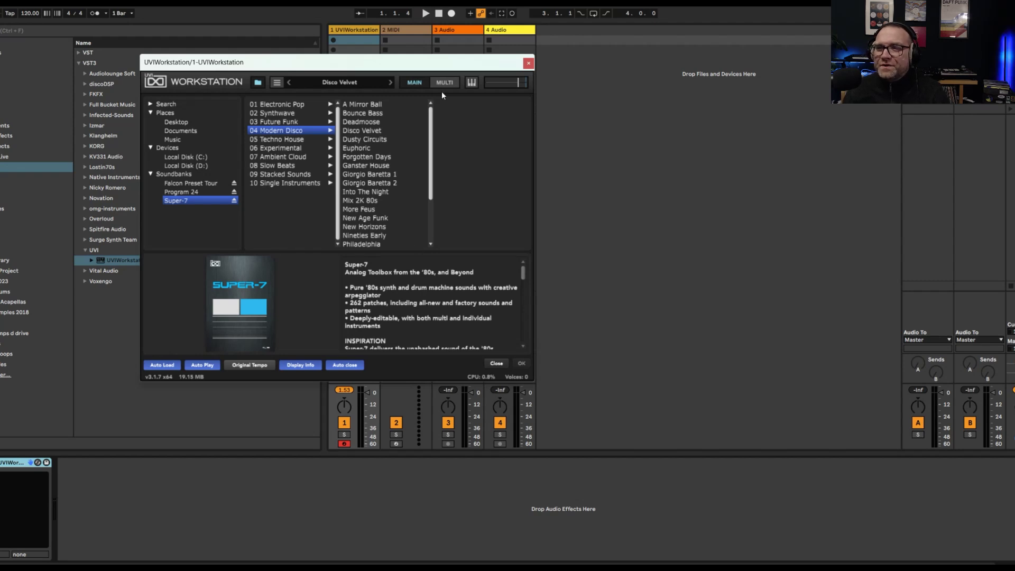
{"action": "left_click", "coordinate": [258, 83]}
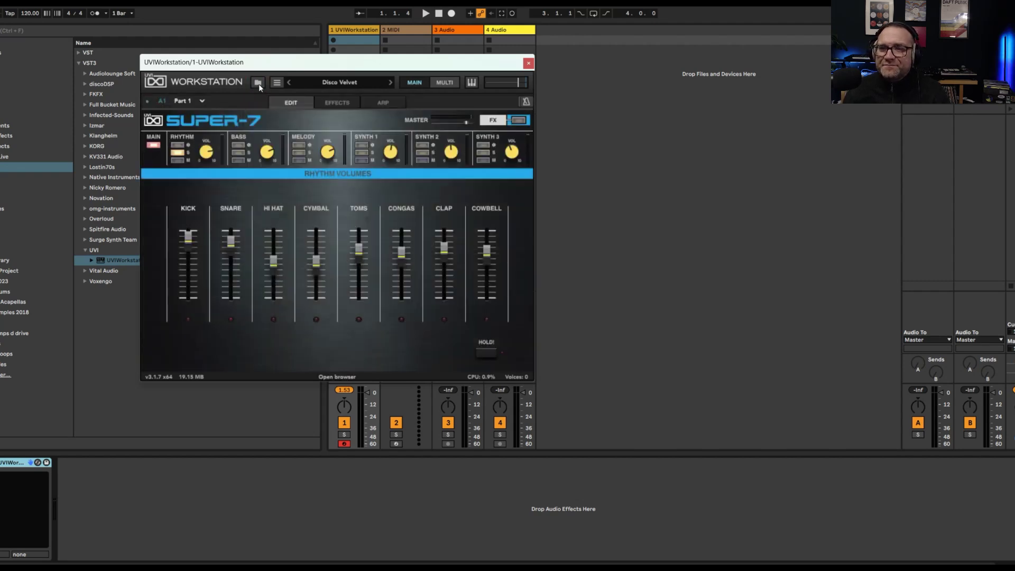
Show Disco Velvet's Rhythm editing page, then move the plugin window right and close it.
{"action": "left_click", "coordinate": [178, 145]}
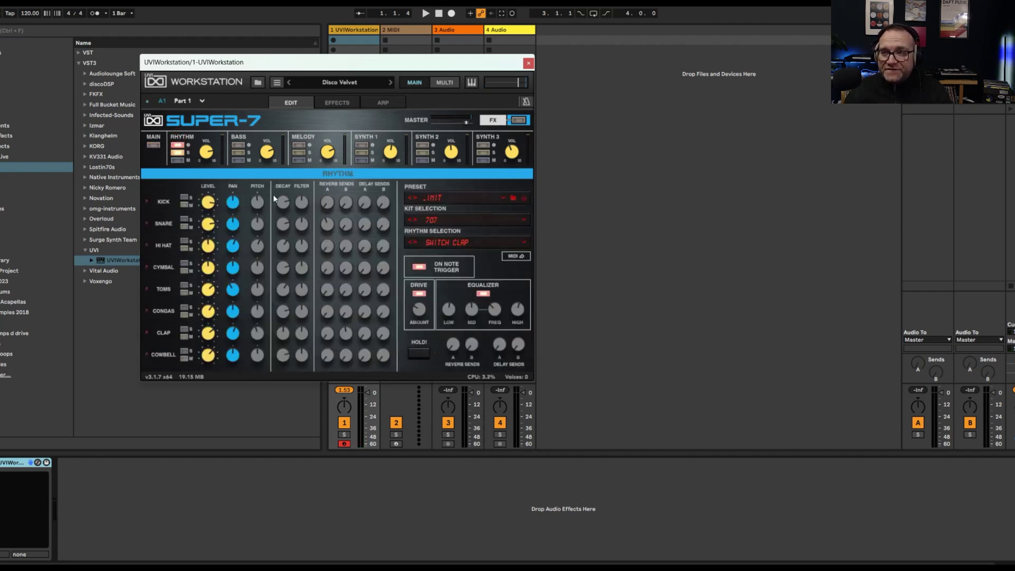
{"action": "mouse_move", "coordinate": [425, 309]}
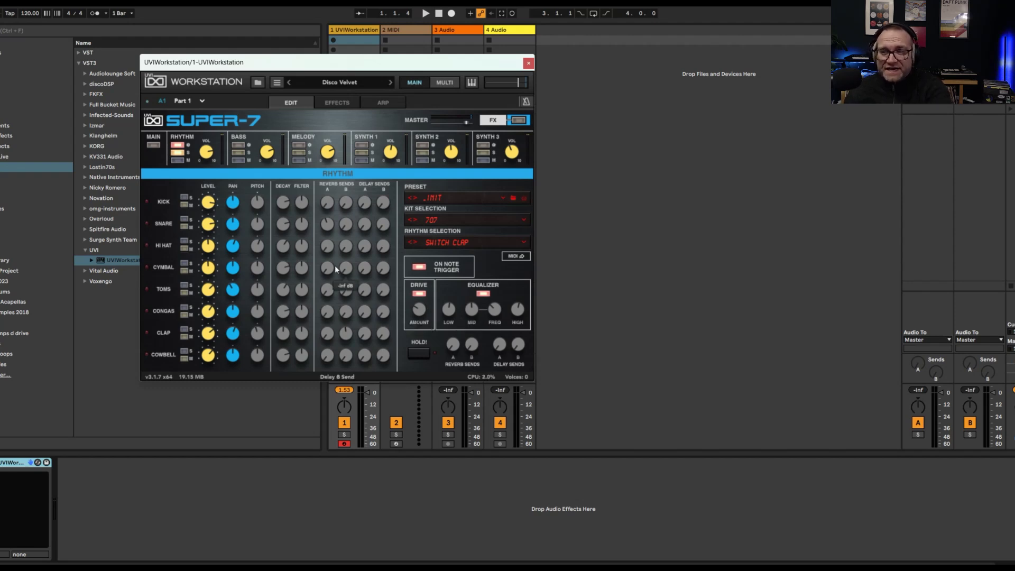
{"action": "left_click_drag", "start_coordinate": [458, 68], "coordinate": [684, 108]}
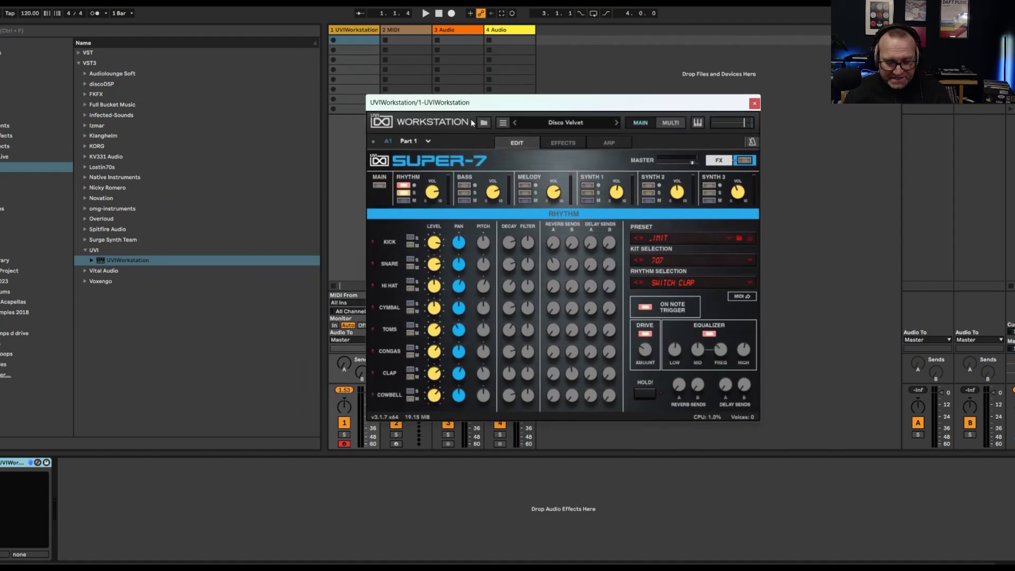
{"action": "left_click", "coordinate": [755, 104]}
{"action": "key", "text": "Tab"}
Export Super-7's rhythm pattern as a MIDI clip at bar 5, importing tempo and time signature.
{"action": "left_click", "coordinate": [379, 96]}
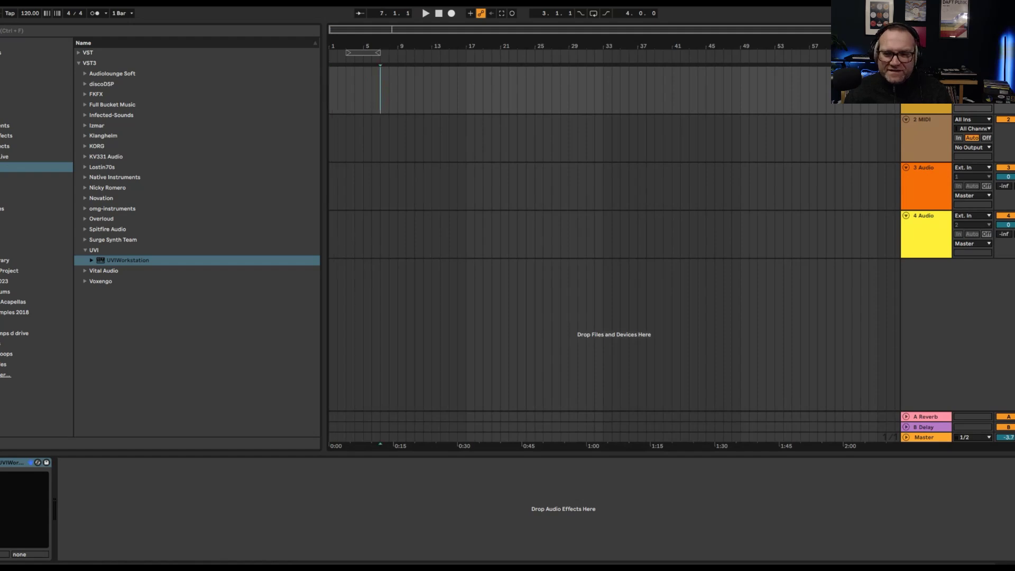
{"action": "key", "text": "ctrl+alt+p"}
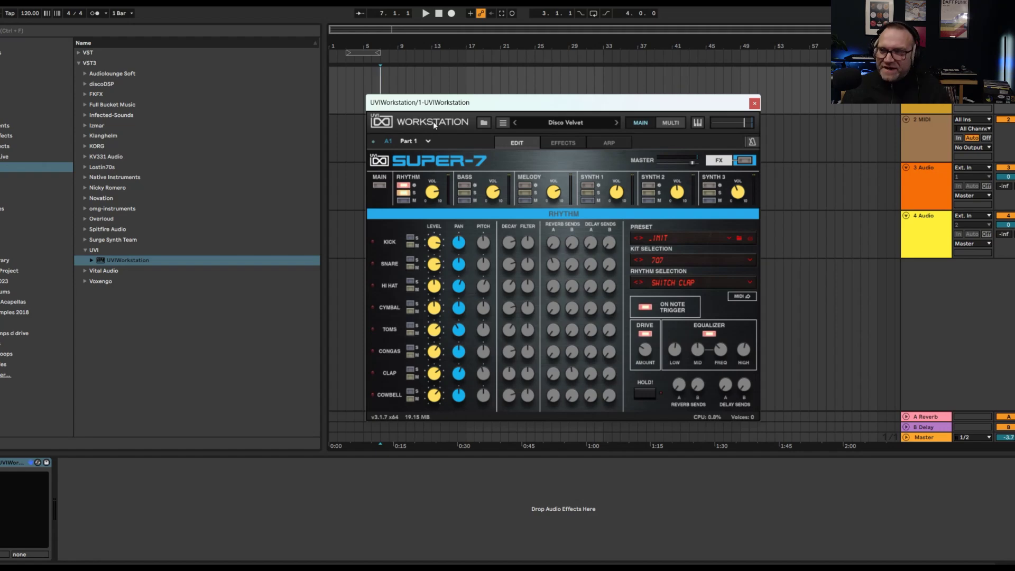
{"action": "left_click_drag", "start_coordinate": [642, 105], "coordinate": [404, 118]}
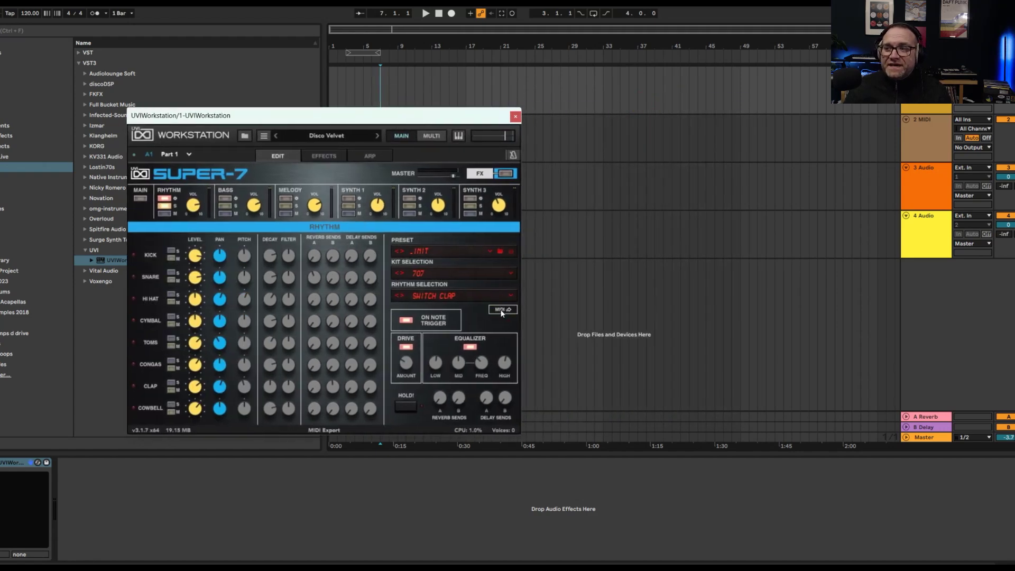
{"action": "left_click_drag", "start_coordinate": [501, 313], "coordinate": [368, 82]}
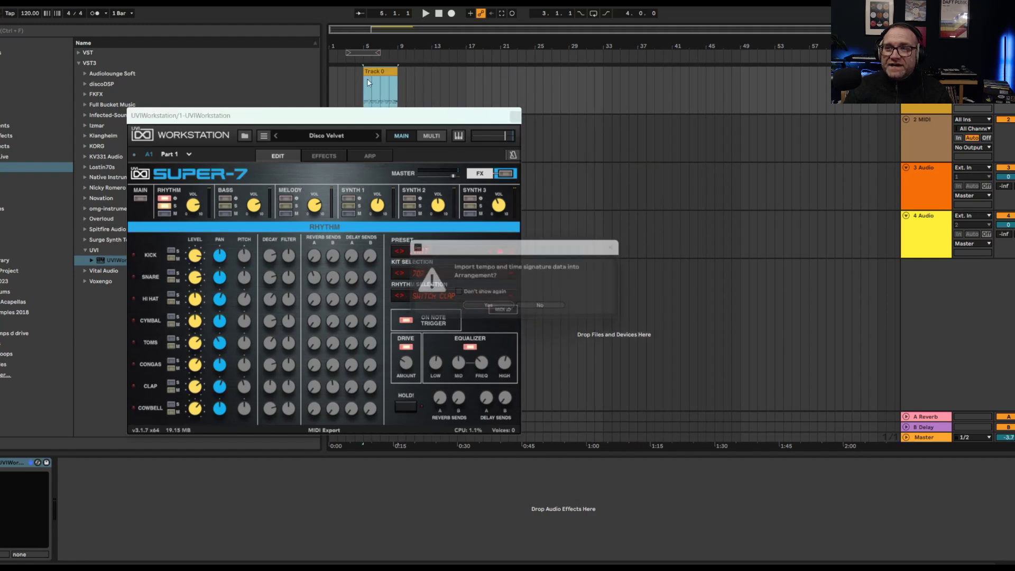
{"action": "left_click", "coordinate": [490, 306]}
{"action": "left_click", "coordinate": [426, 328]}
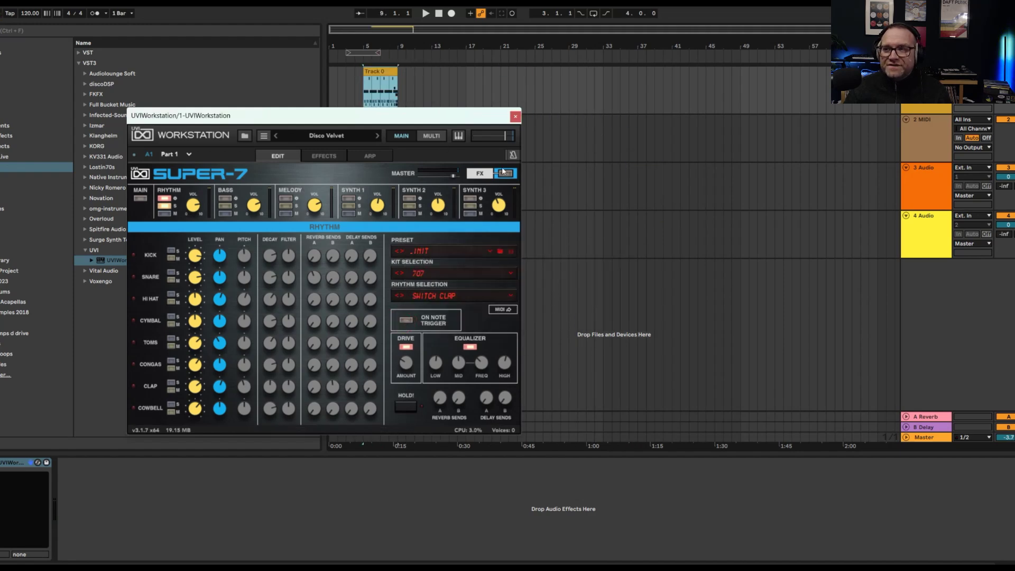
Close the plugin, play the arrangement and open the bar 5 clip's drum notes.
{"action": "left_click", "coordinate": [514, 117]}
{"action": "key", "text": "space"}
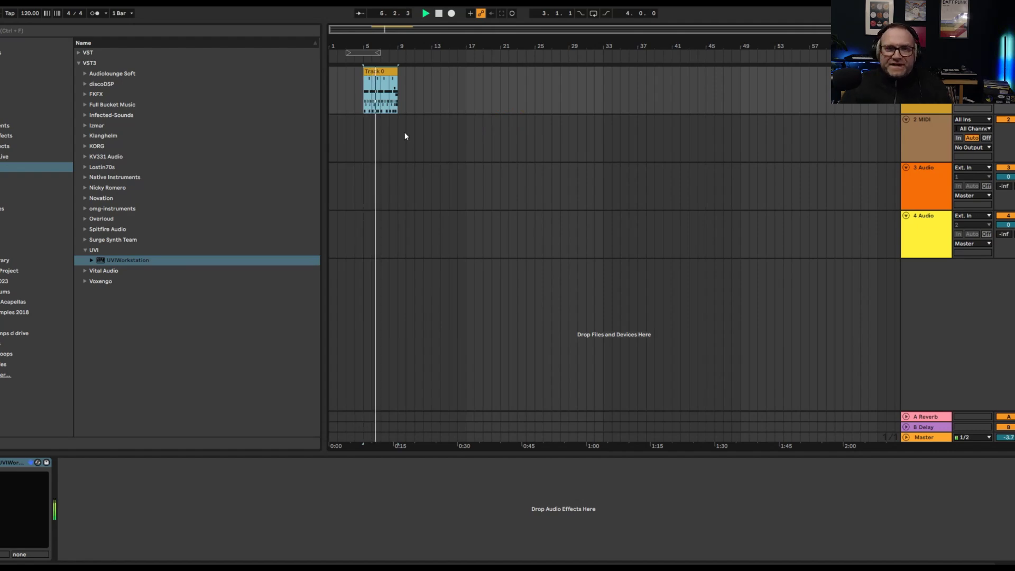
{"action": "double_click", "coordinate": [382, 83]}
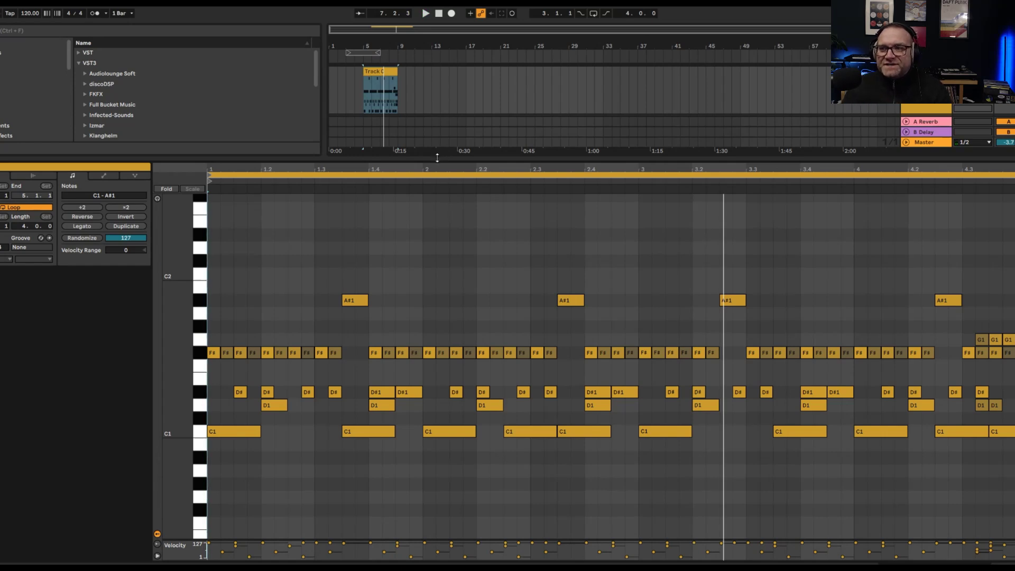
Enlarge the arrangement above the note editor, play from inside the Track 0 clip, then deselect it.
{"action": "left_click_drag", "start_coordinate": [437, 157], "coordinate": [445, 402]}
{"action": "left_click", "coordinate": [408, 102]}
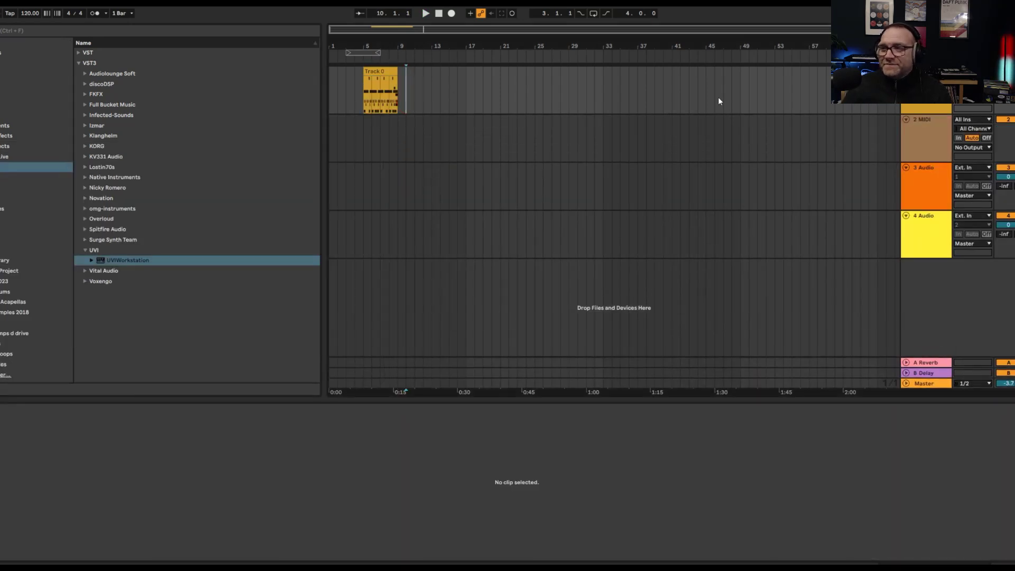
{"action": "left_click", "coordinate": [373, 83]}
{"action": "left_click", "coordinate": [365, 99]}
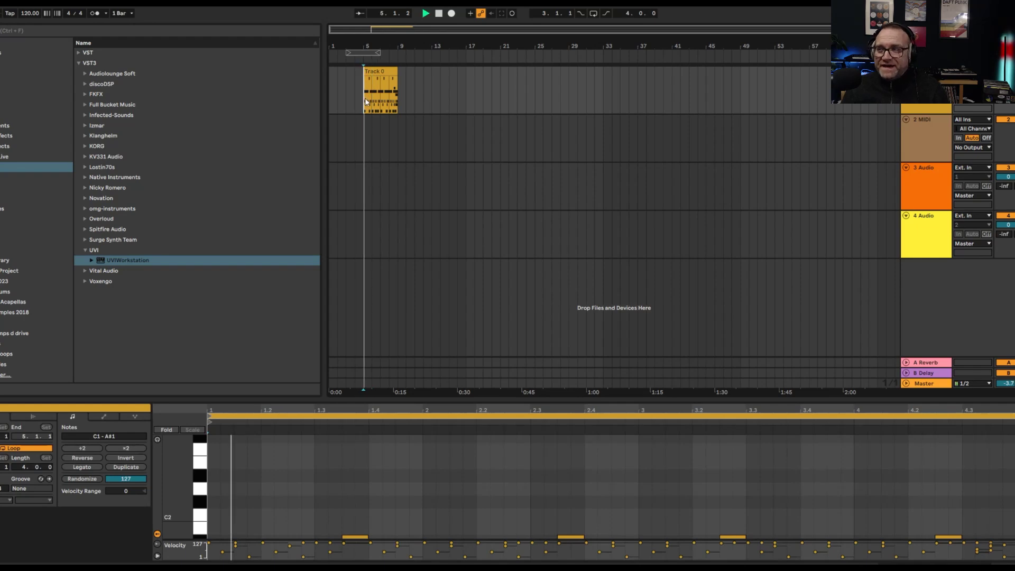
{"action": "left_click", "coordinate": [368, 104]}
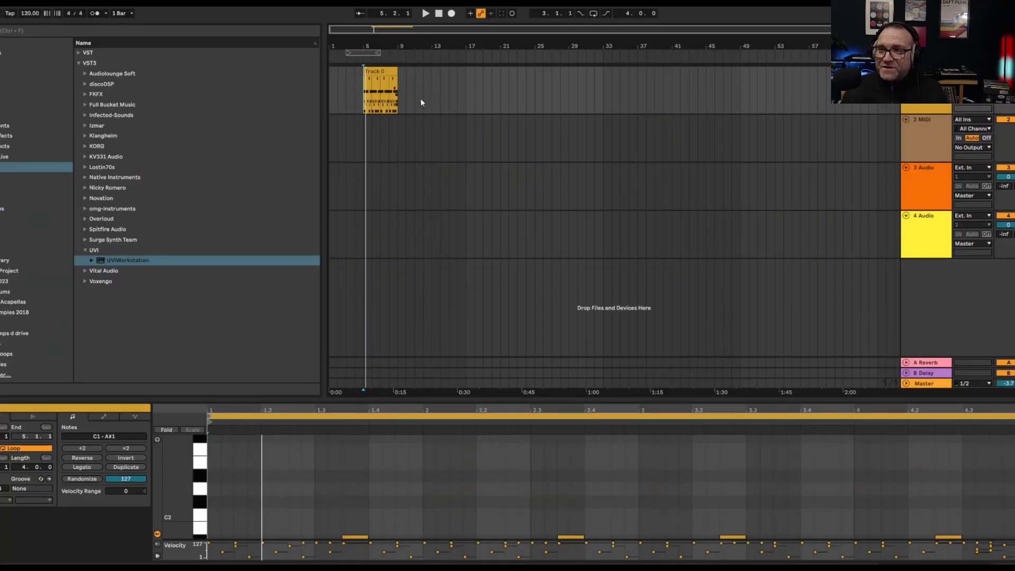
{"action": "left_click", "coordinate": [422, 93]}
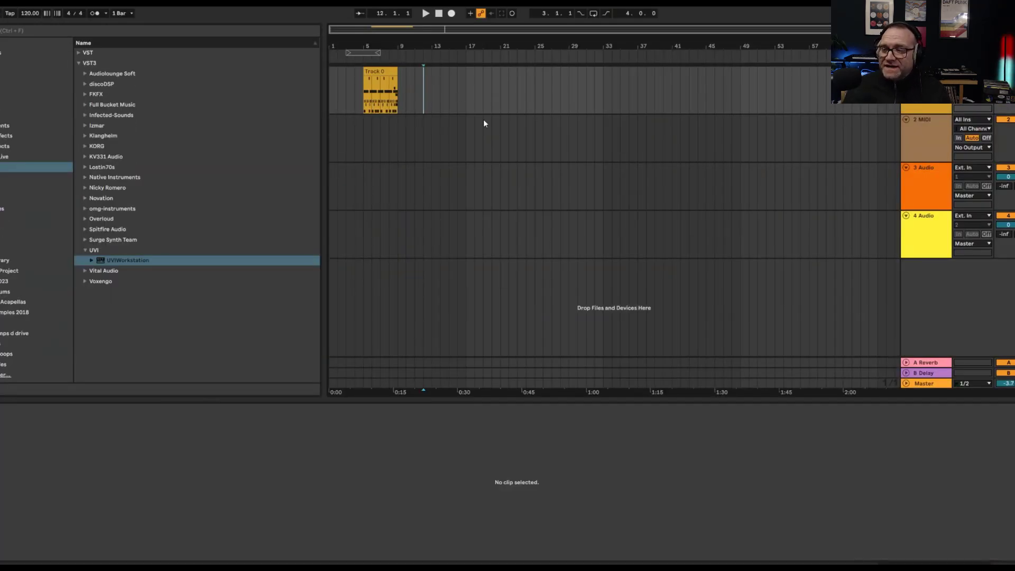
{"action": "left_click", "coordinate": [919, 84]}
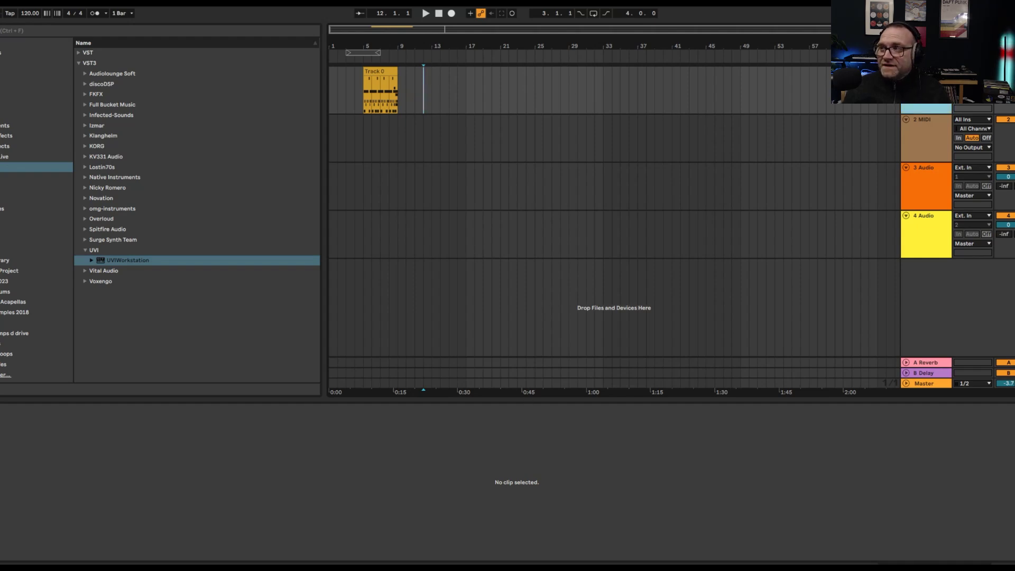
Load Super-7's Roller Disco preset and show its Rhythm editing page.
{"action": "key", "text": "Tab"}
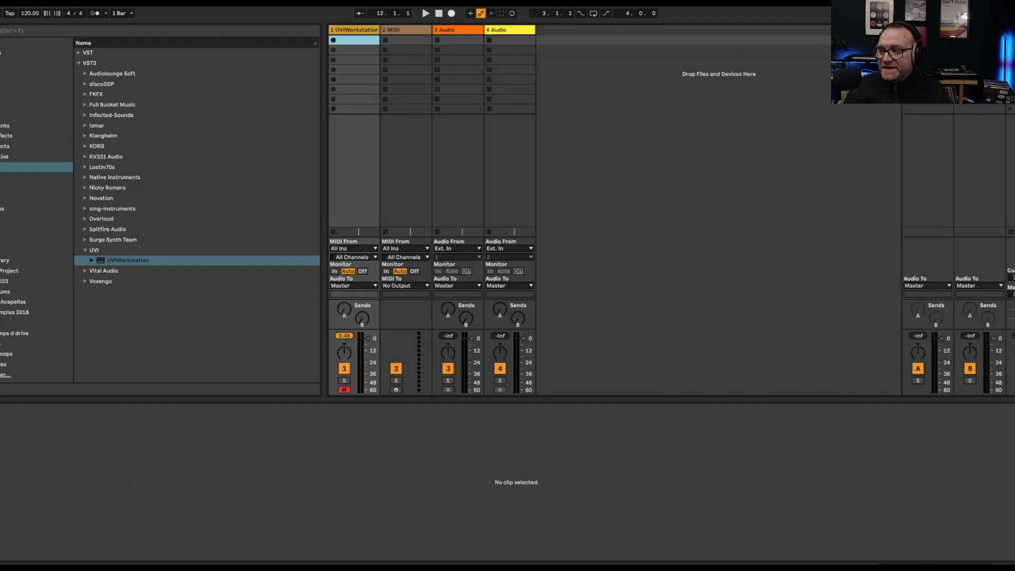
{"action": "key", "text": "shift+Tab"}
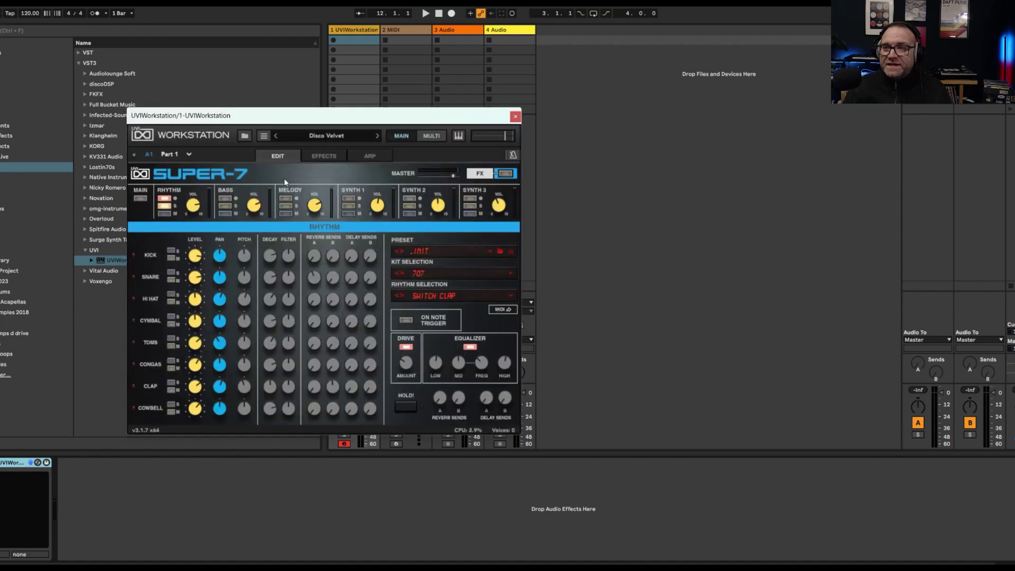
{"action": "left_click", "coordinate": [244, 135]}
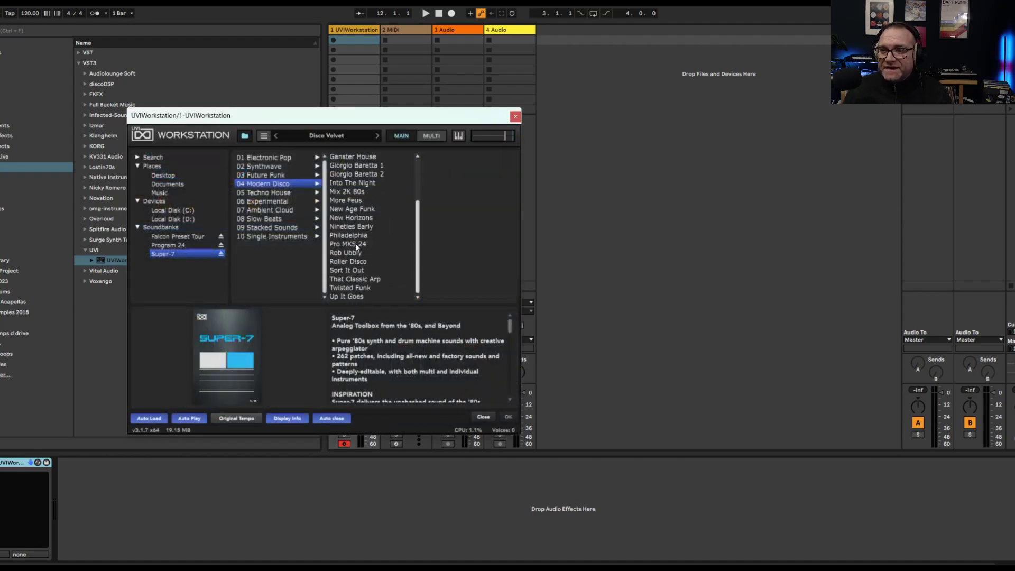
{"action": "left_click", "coordinate": [362, 262]}
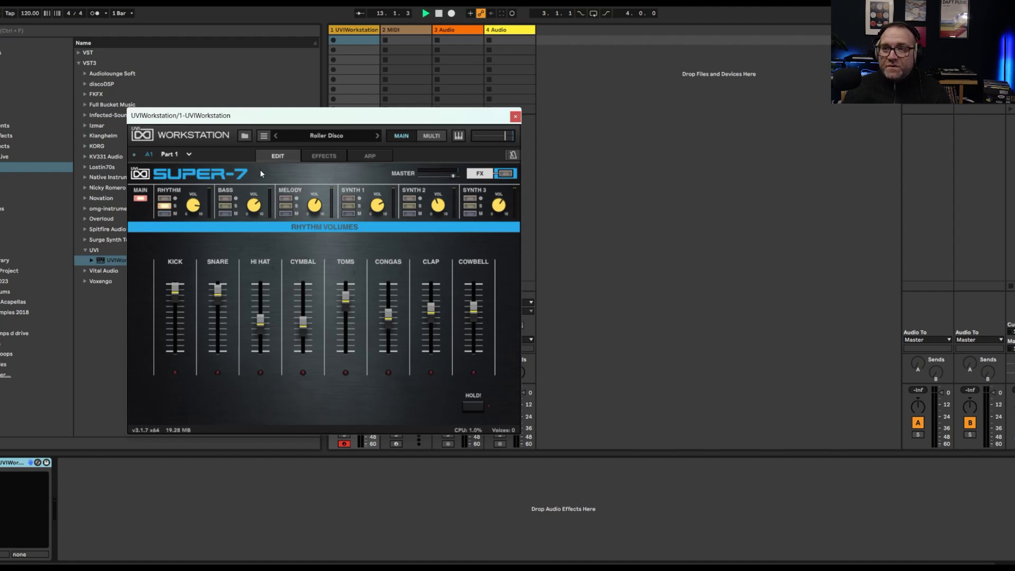
{"action": "left_click", "coordinate": [167, 202]}
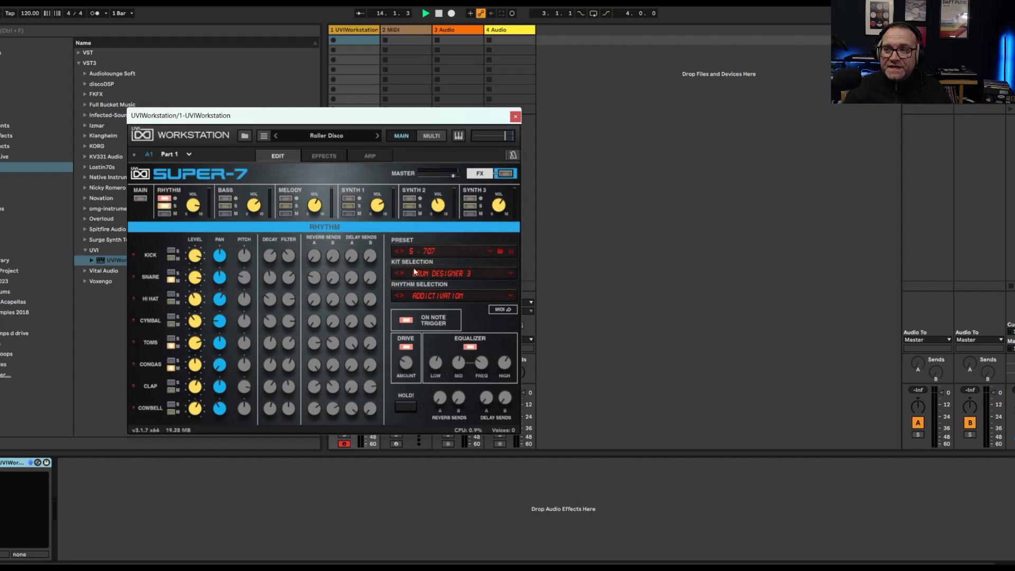
{"action": "left_click", "coordinate": [656, 72]}
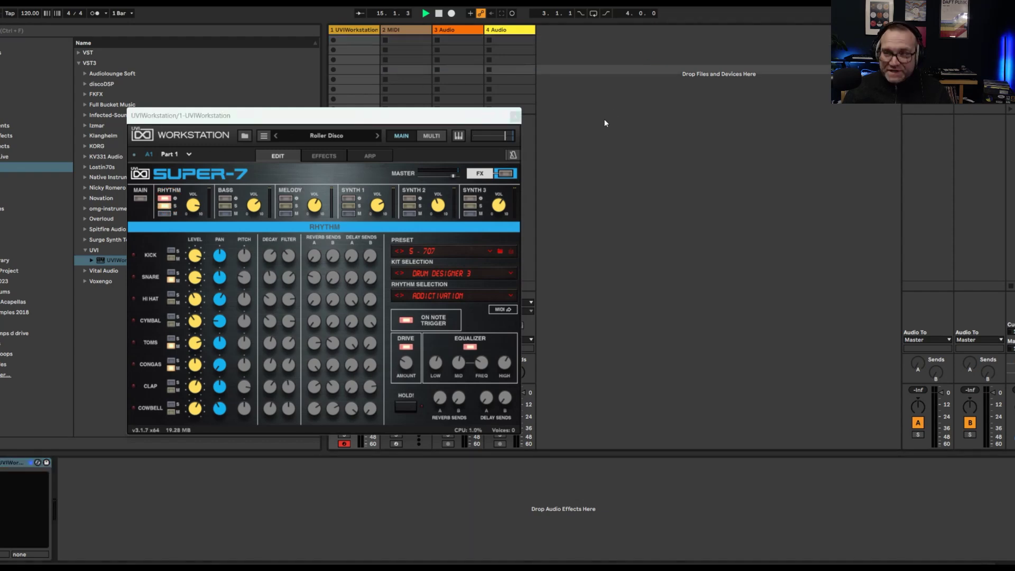
Export the Roller Disco rhythm as a clip at bar 25, accepting the tempo import.
{"action": "key", "text": "Tab"}
{"action": "key", "text": "space"}
{"action": "mouse_move", "coordinate": [502, 309]}
{"action": "left_mouse_down"}
{"action": "mouse_move", "coordinate": [549, 74]}
{"action": "mouse_move", "coordinate": [534, 77]}
{"action": "left_mouse_up"}
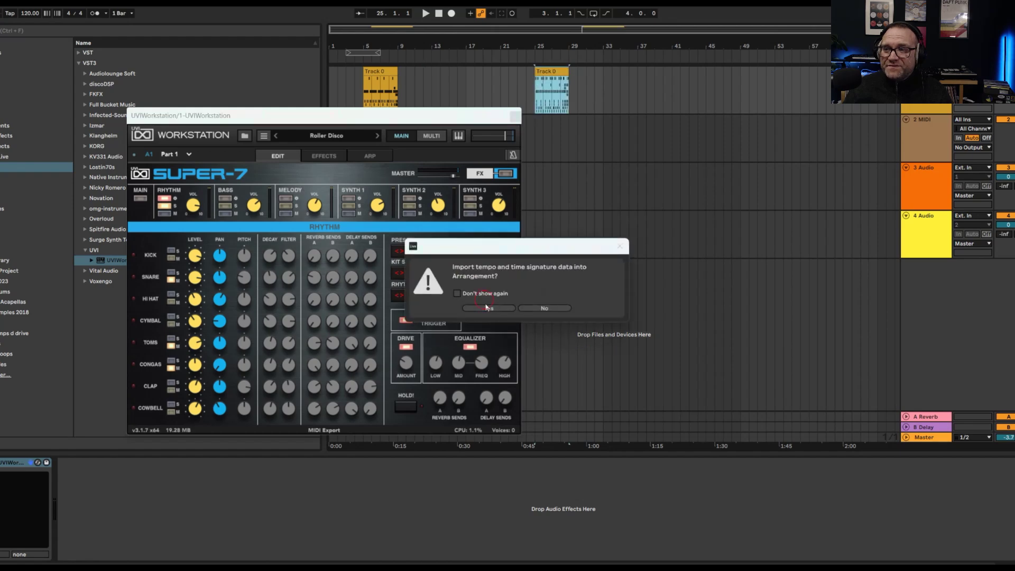
{"action": "left_click", "coordinate": [485, 307]}
Play the Roller Disco clip from bar 25, toggling the Rhythm solo and restarting at bar 25.
{"action": "left_click", "coordinate": [535, 86]}
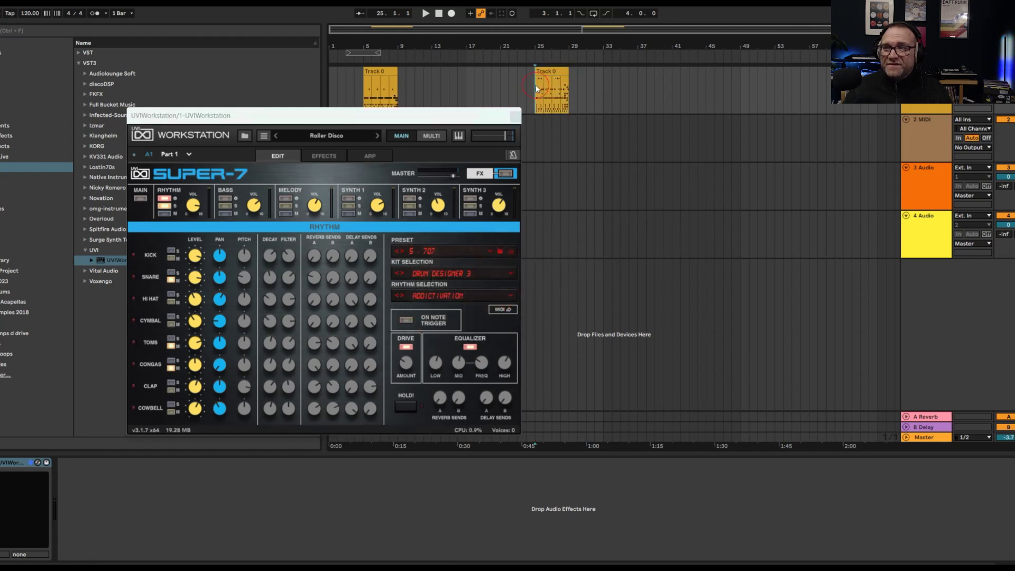
{"action": "key", "text": "space"}
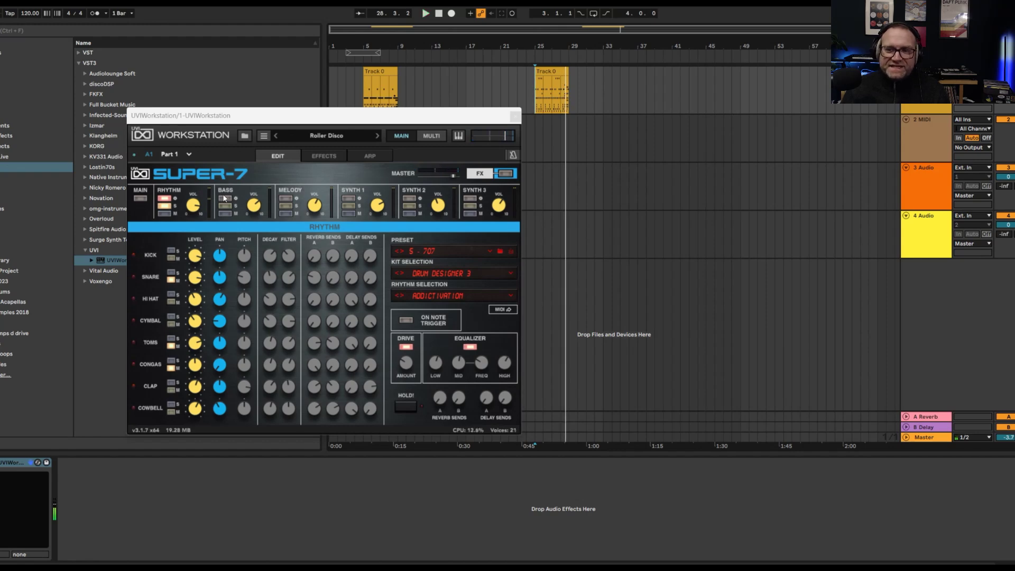
{"action": "left_click", "coordinate": [164, 207]}
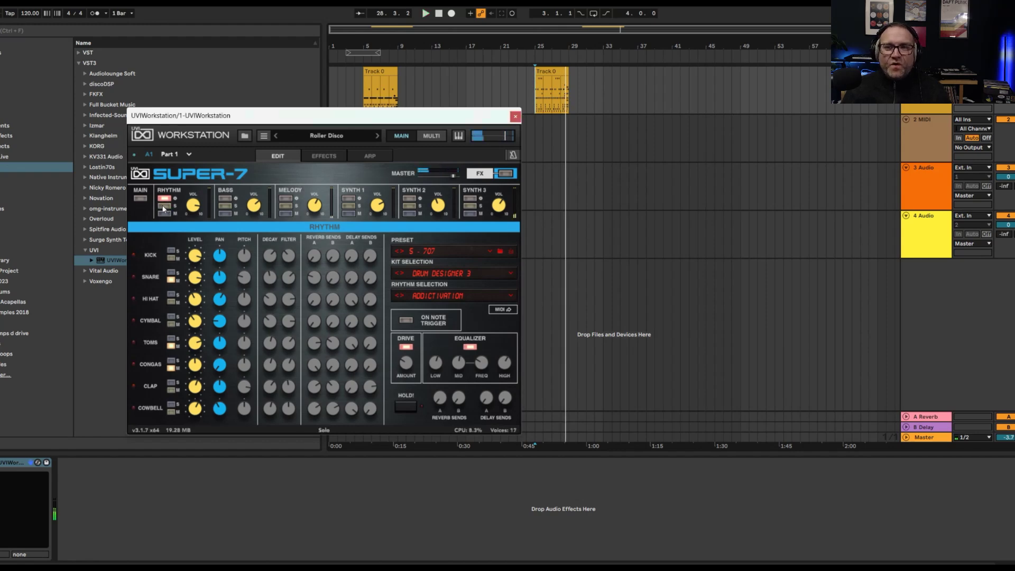
{"action": "left_click", "coordinate": [535, 85]}
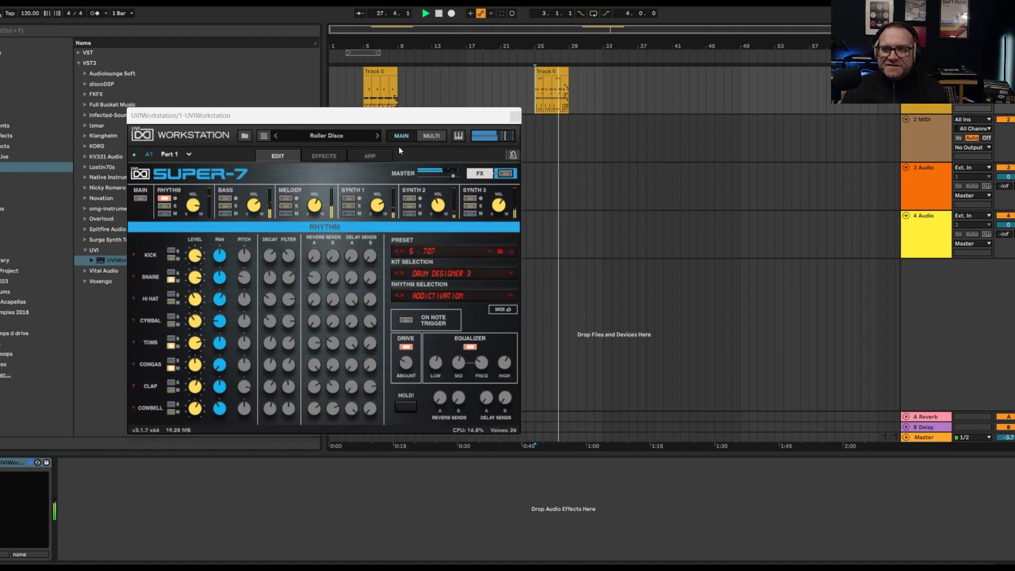
{"action": "left_click", "coordinate": [329, 138]}
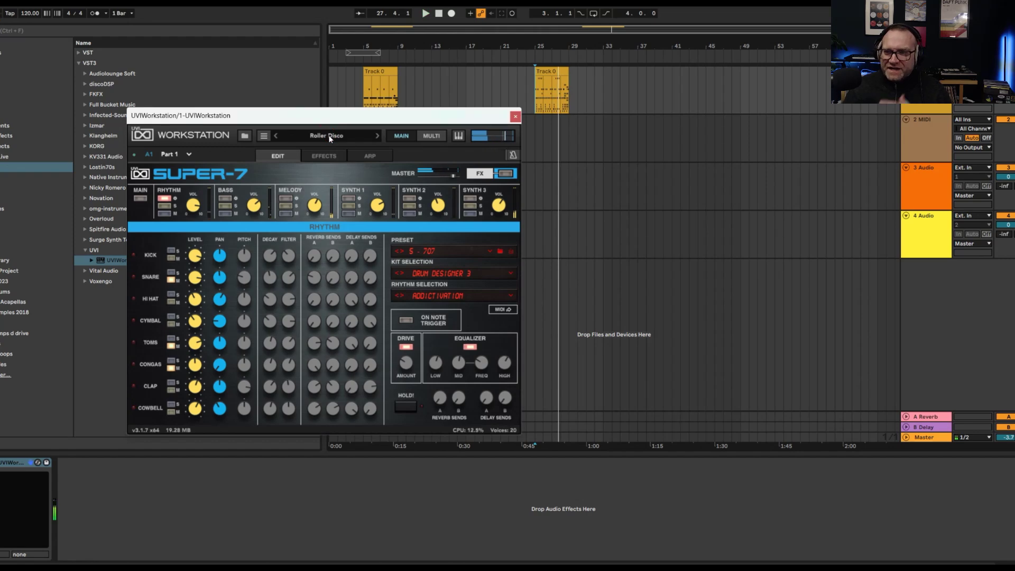
{"action": "left_click", "coordinate": [245, 136]}
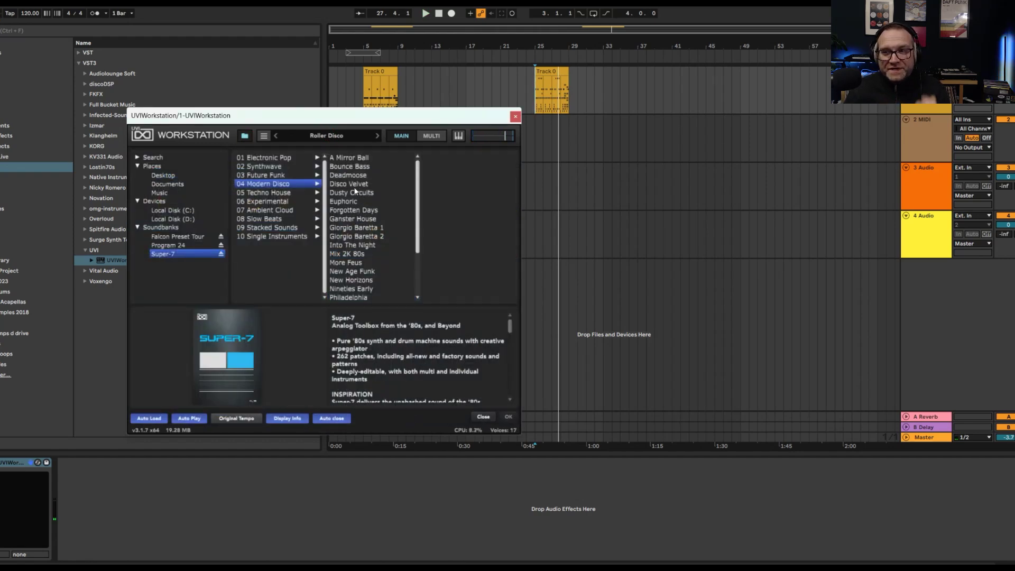
Load the Disco Velvet preset in Super-7 and close the instrument window.
{"action": "left_click", "coordinate": [357, 193]}
{"action": "left_click", "coordinate": [353, 186]}
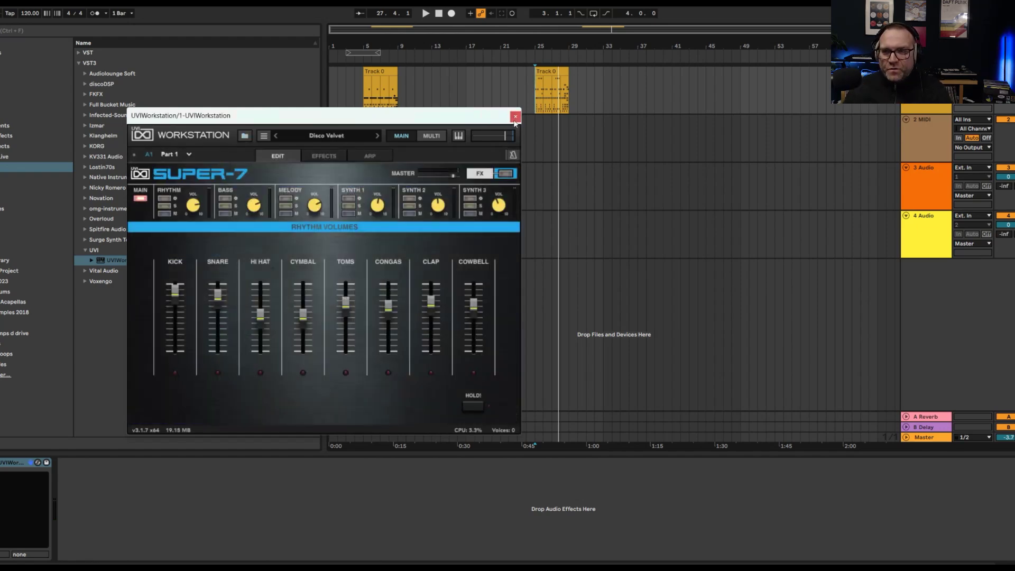
{"action": "left_click", "coordinate": [515, 117]}
Play Disco Velvet against the bar 5 drum clip and inspect that clip's MIDI notes.
{"action": "left_click", "coordinate": [369, 97]}
{"action": "key", "text": "space"}
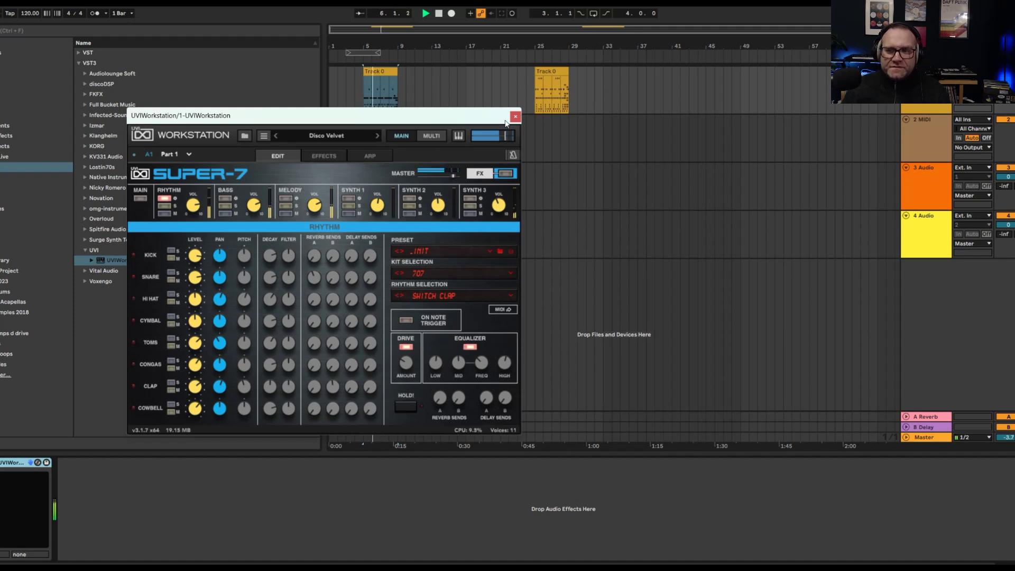
{"action": "mouse_move", "coordinate": [448, 206]}
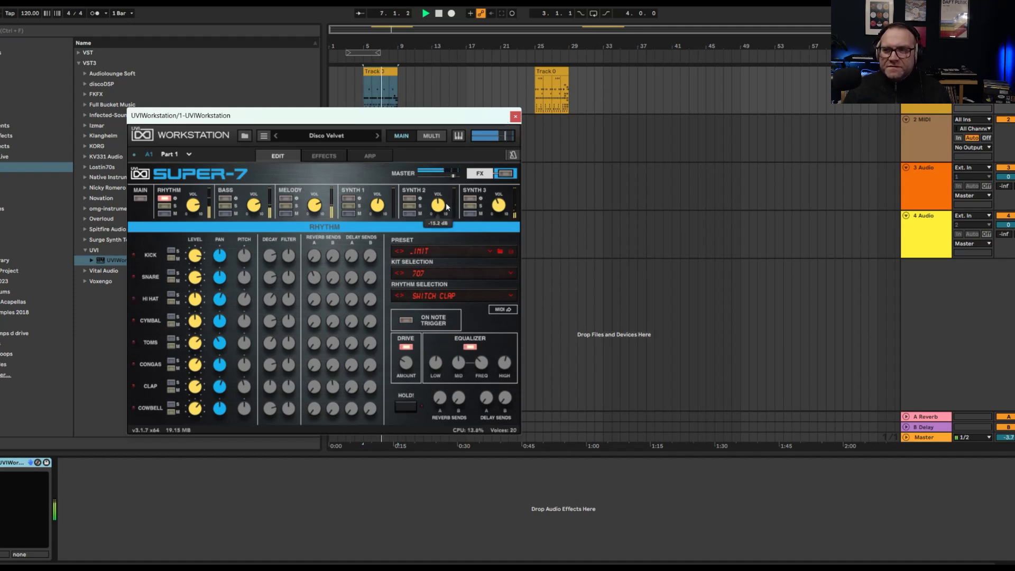
{"action": "left_click", "coordinate": [515, 117]}
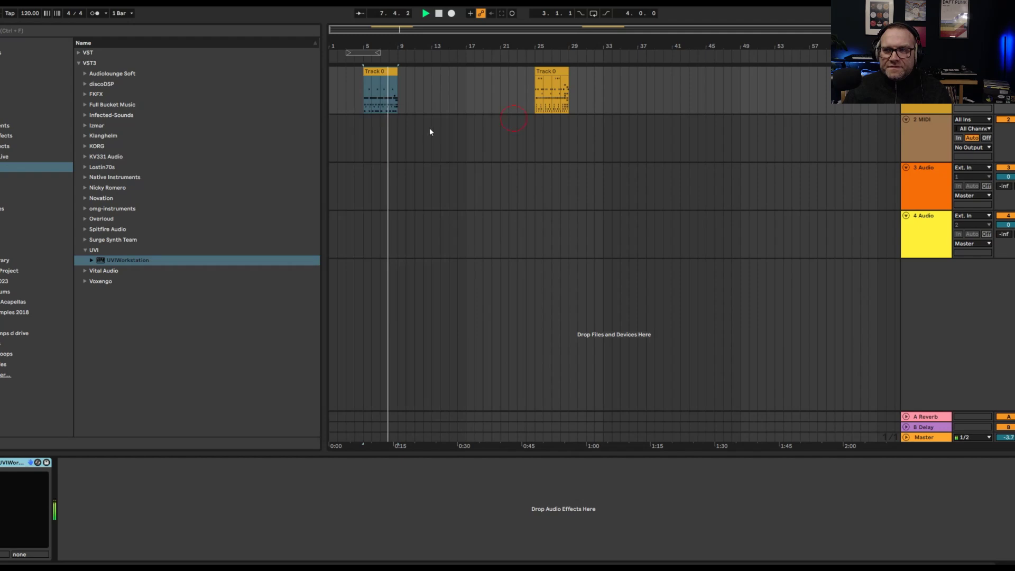
{"action": "double_click", "coordinate": [381, 72]}
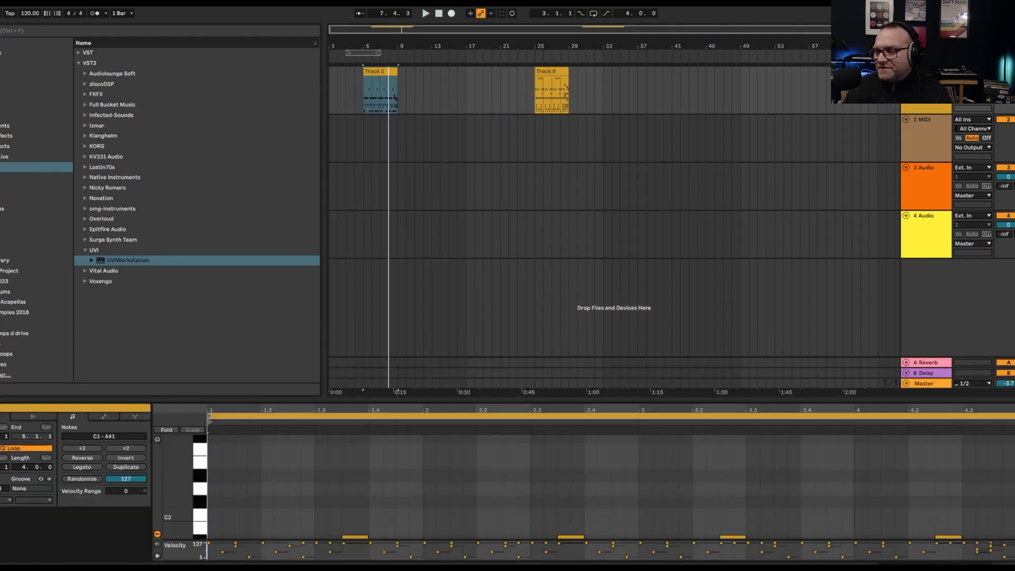
{"action": "key", "text": "shift+Tab"}
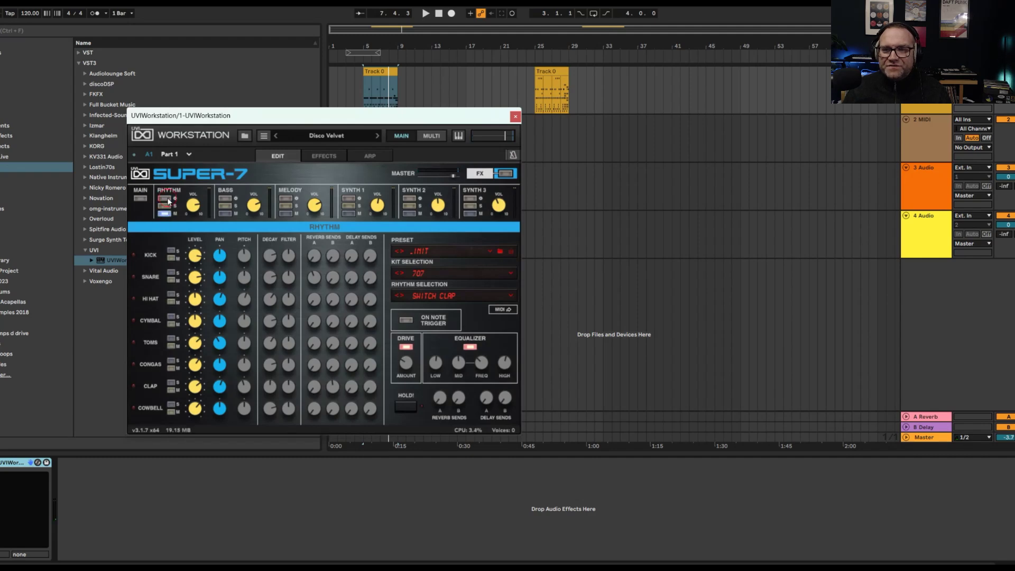
Play Disco Velvet with Bass solo, show the bass settings, and compare against the Melody solo.
{"action": "left_click", "coordinate": [225, 206]}
{"action": "mouse_move", "coordinate": [255, 211]}
{"action": "key", "text": "space"}
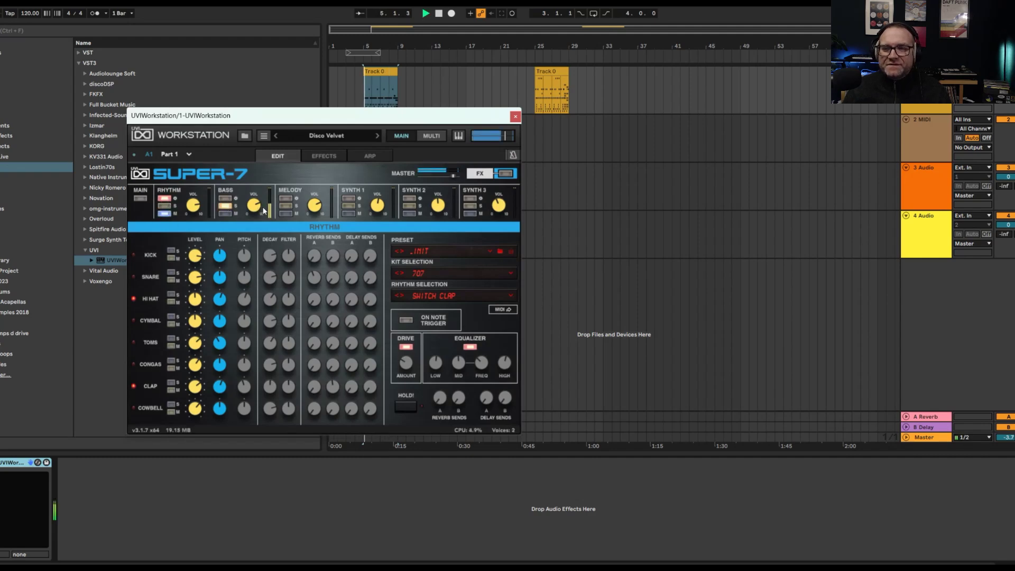
{"action": "left_click", "coordinate": [226, 199]}
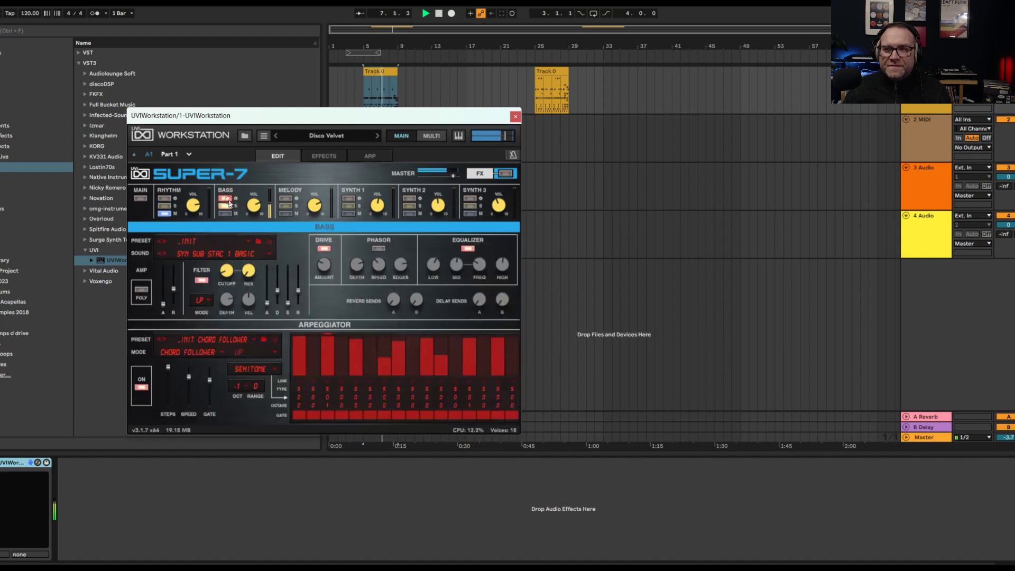
{"action": "left_click", "coordinate": [285, 207]}
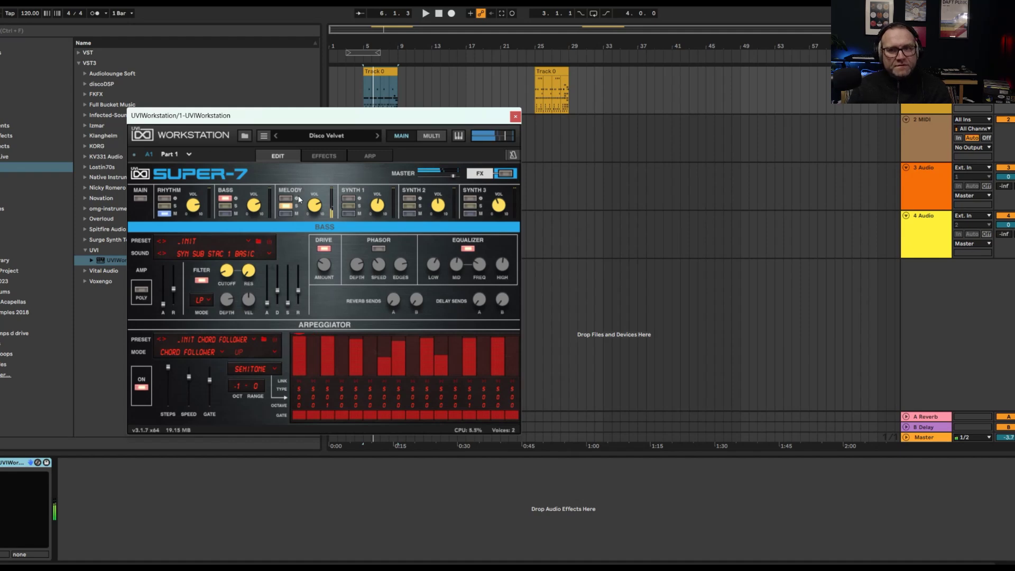
{"action": "left_click", "coordinate": [225, 206]}
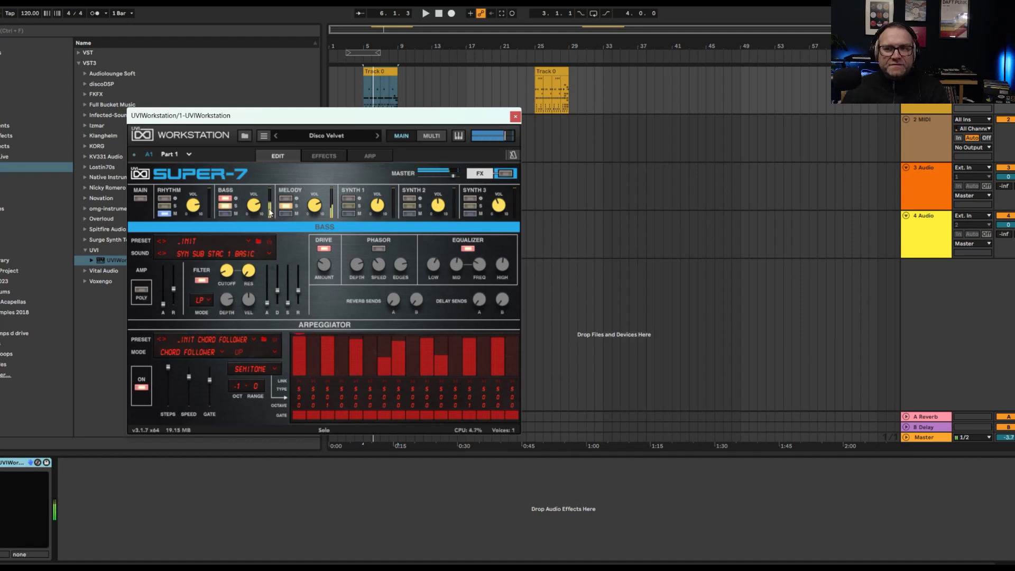
{"action": "left_click", "coordinate": [286, 206]}
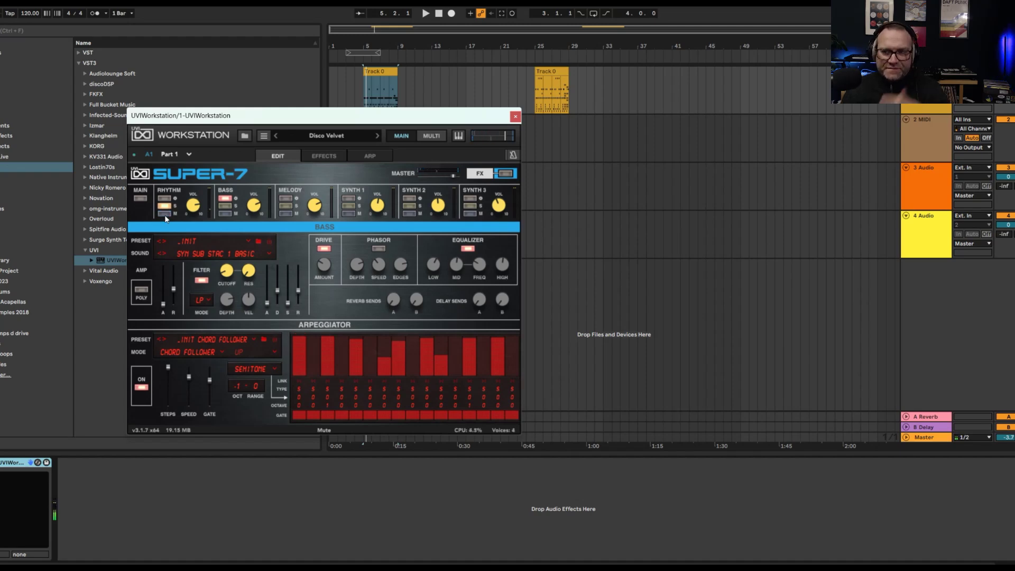
Load the Happy Retro preset from Super-7's Future Funk category.
{"action": "left_click", "coordinate": [246, 137]}
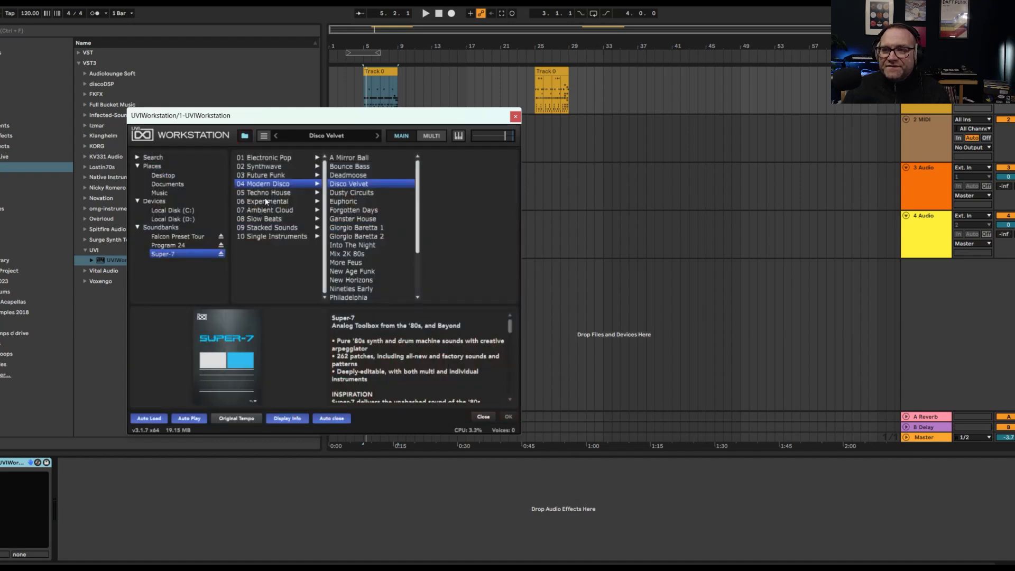
{"action": "left_click", "coordinate": [265, 174]}
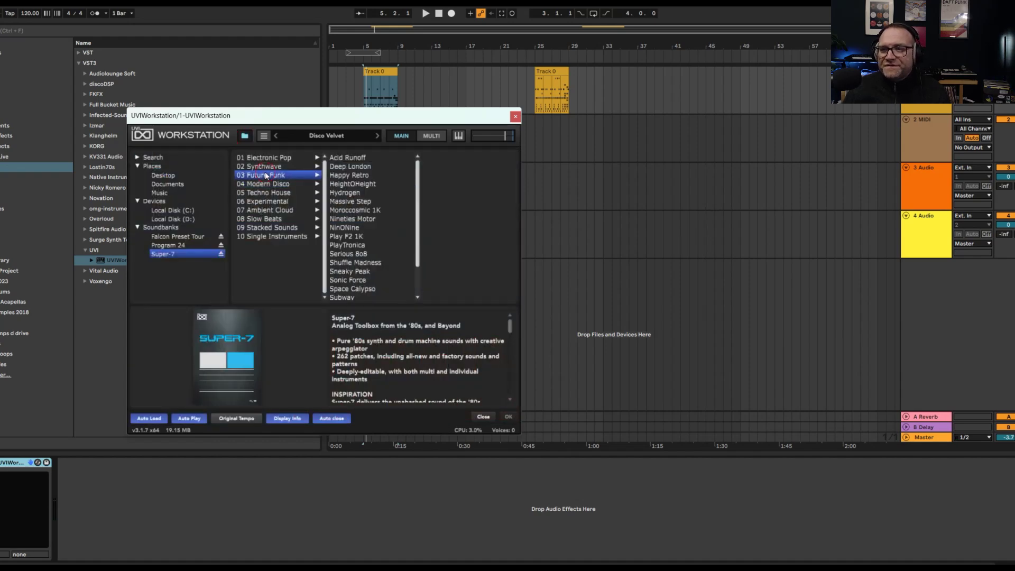
{"action": "left_click", "coordinate": [339, 176]}
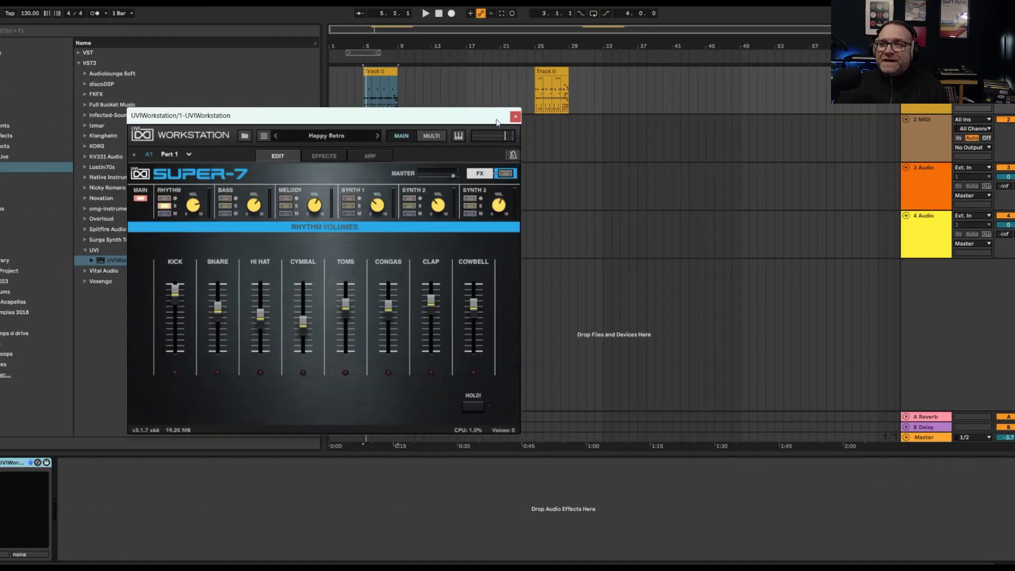
Play Happy Retro from bar 32 with the Rhythm solo turned off, then reopen the preset list.
{"action": "left_click", "coordinate": [572, 99]}
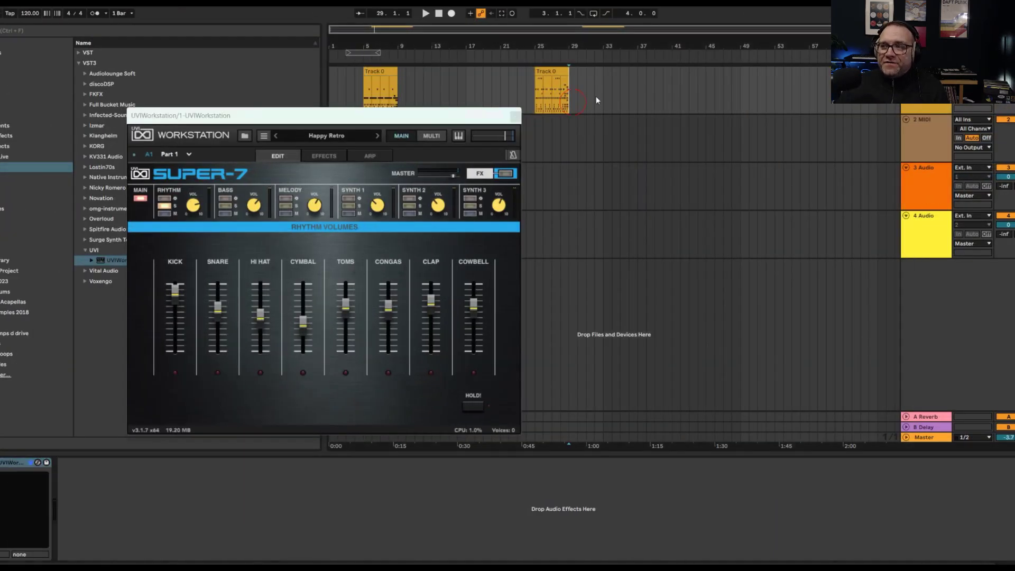
{"action": "left_click", "coordinate": [592, 99]}
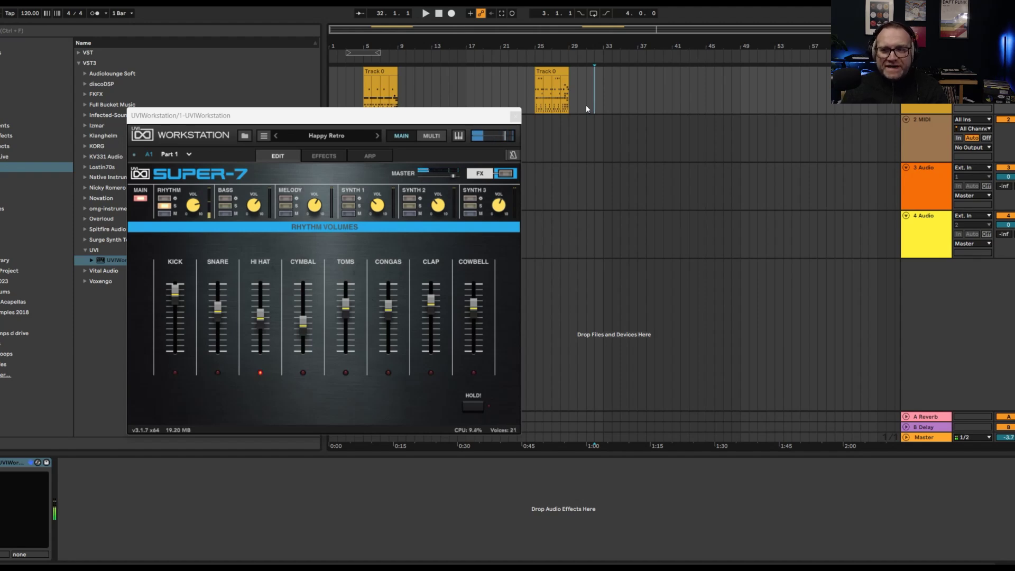
{"action": "left_click", "coordinate": [173, 207]}
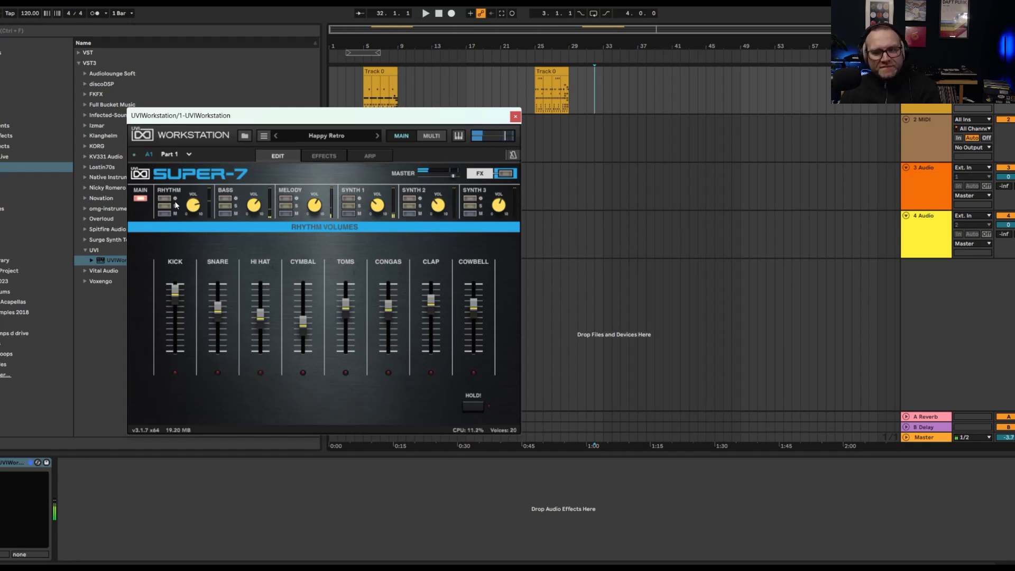
{"action": "left_click", "coordinate": [246, 136]}
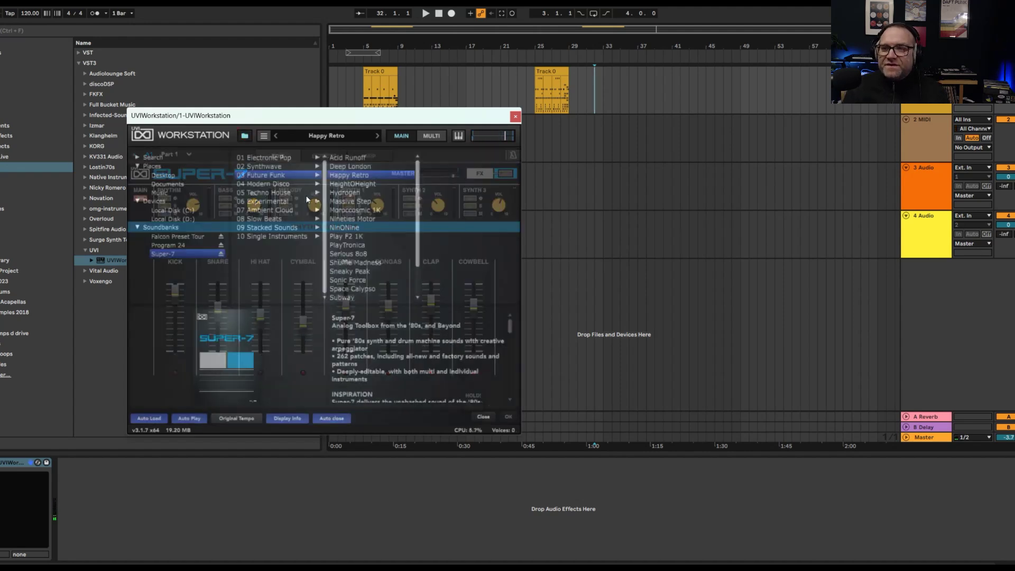
Load the Serious 8o8 preset in Super-7 to audition it.
{"action": "left_click", "coordinate": [353, 253]}
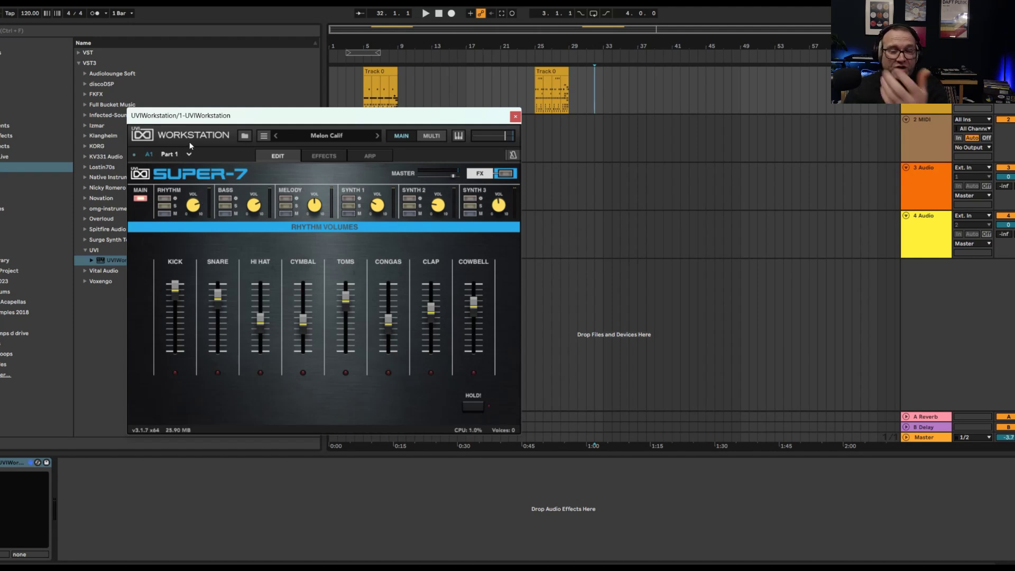
Browse the Falcon Preset Tour and Program 24 soundbanks, then return to Super-7's preset folders.
{"action": "left_click", "coordinate": [244, 135]}
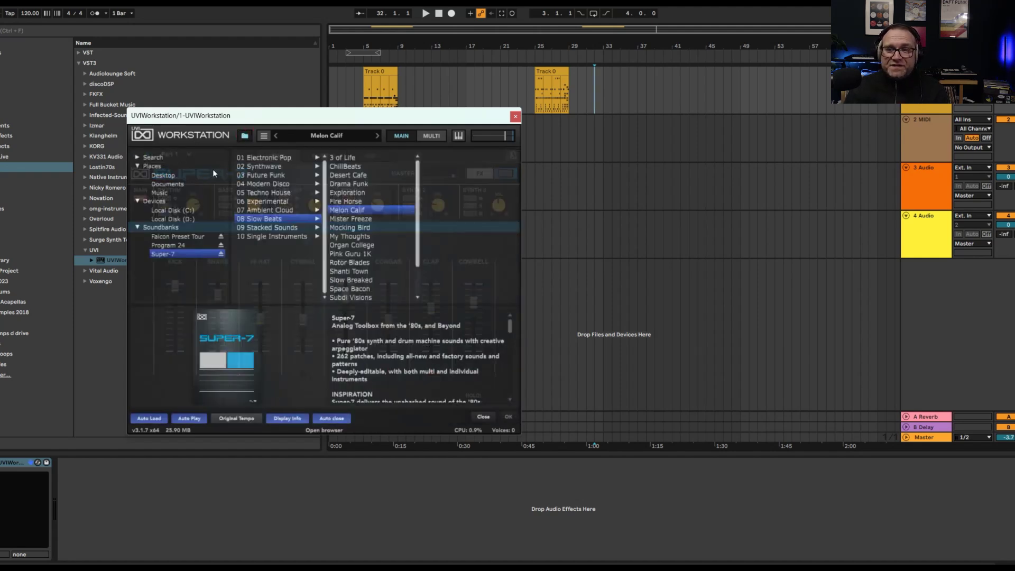
{"action": "left_click", "coordinate": [162, 238]}
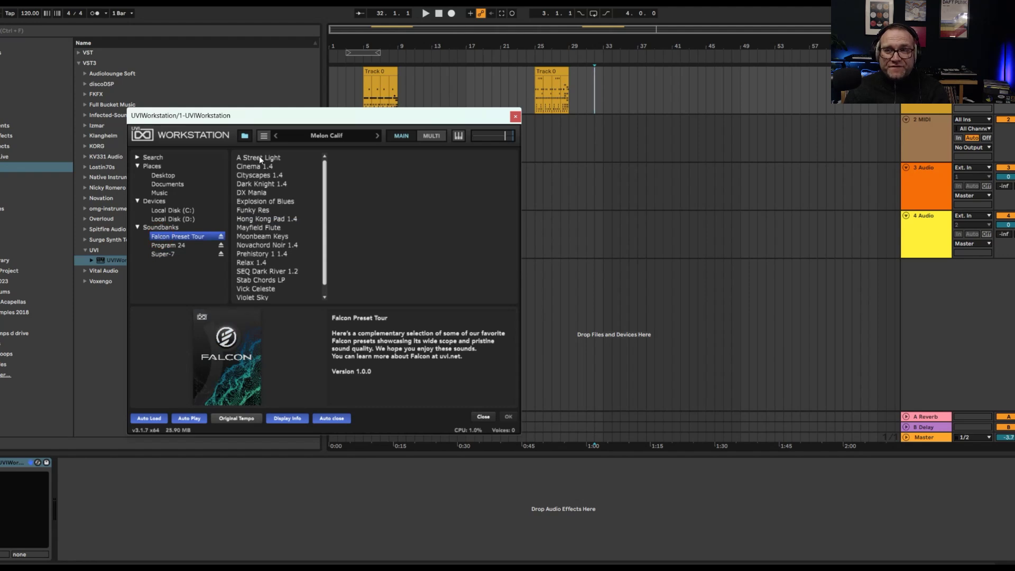
{"action": "scroll", "coordinate": [256, 272], "scroll_direction": "down", "scroll_amount": 1}
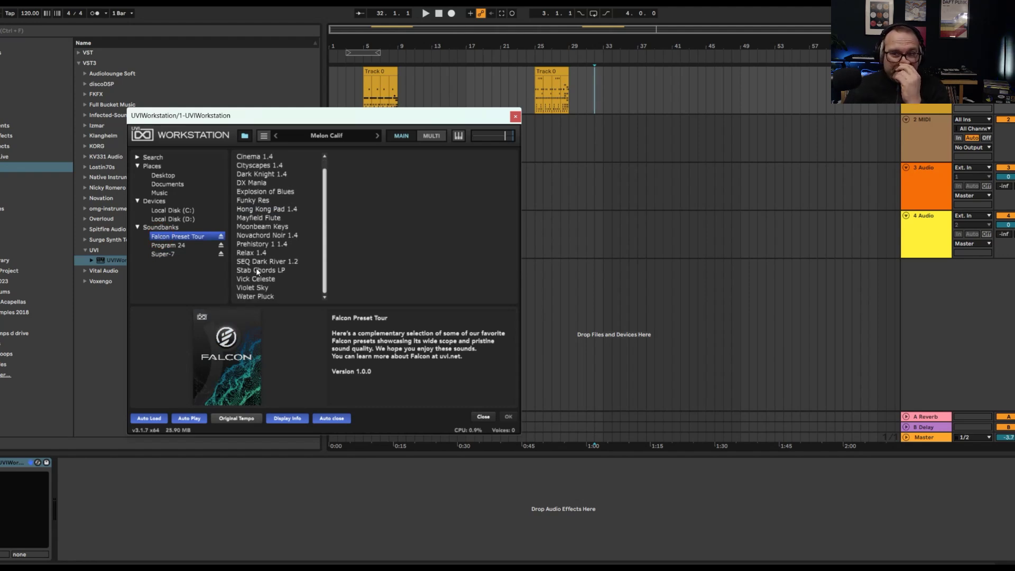
{"action": "left_click", "coordinate": [180, 246]}
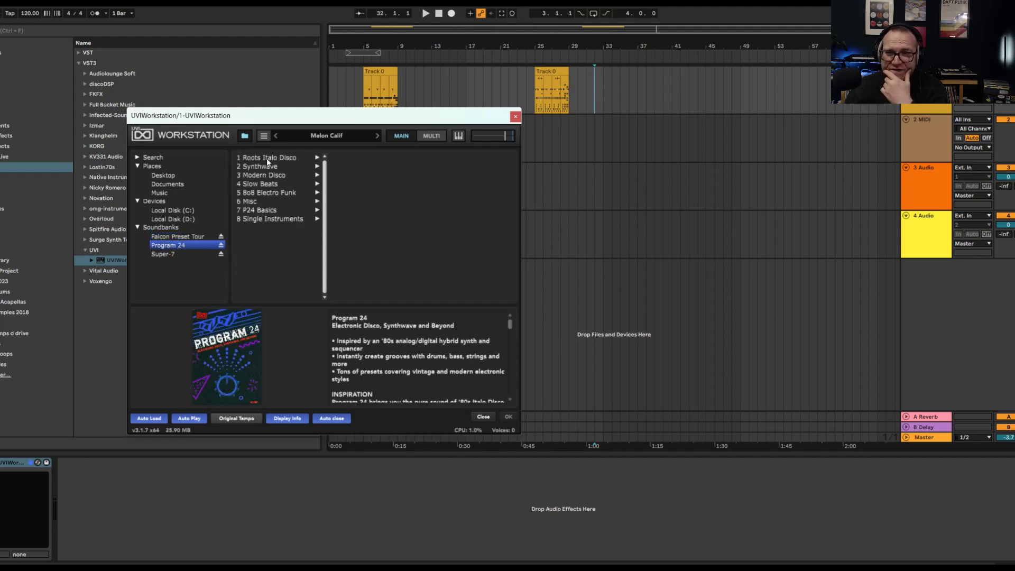
{"action": "left_click", "coordinate": [175, 255]}
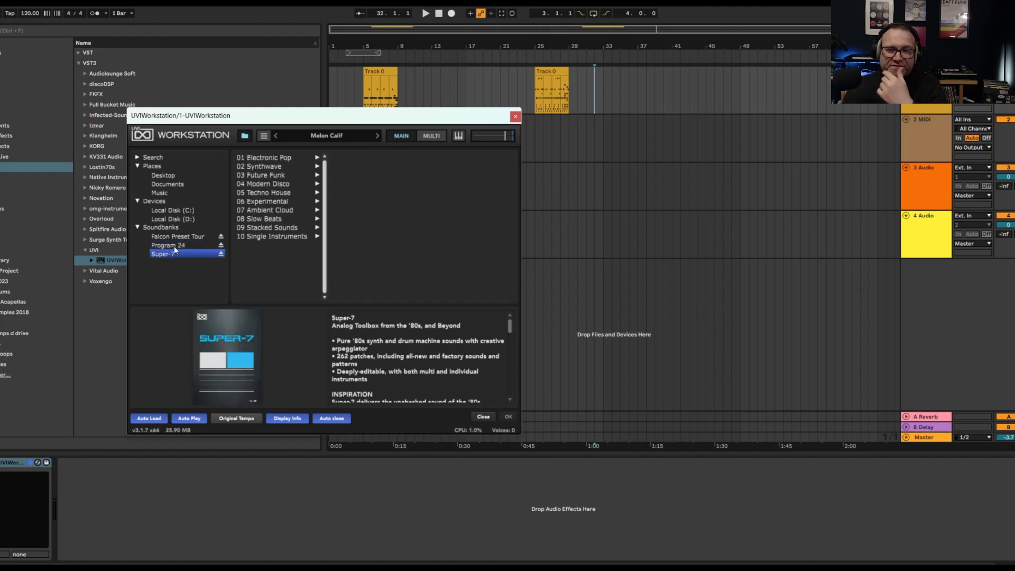